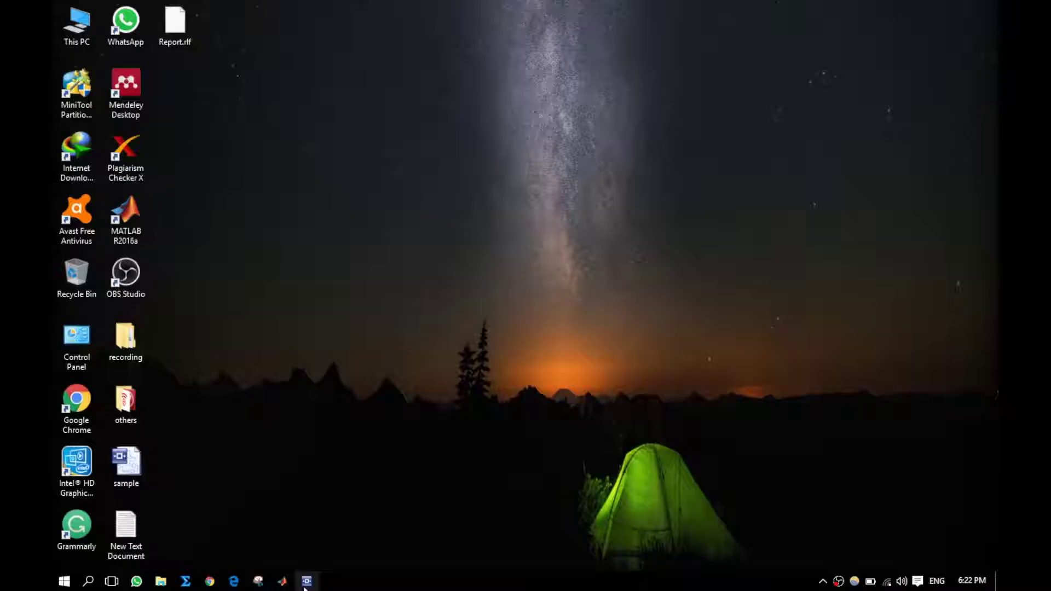
Step: Launch OptiSystem and open the 'sample' project from the Desktop folder
left_click(307, 582)
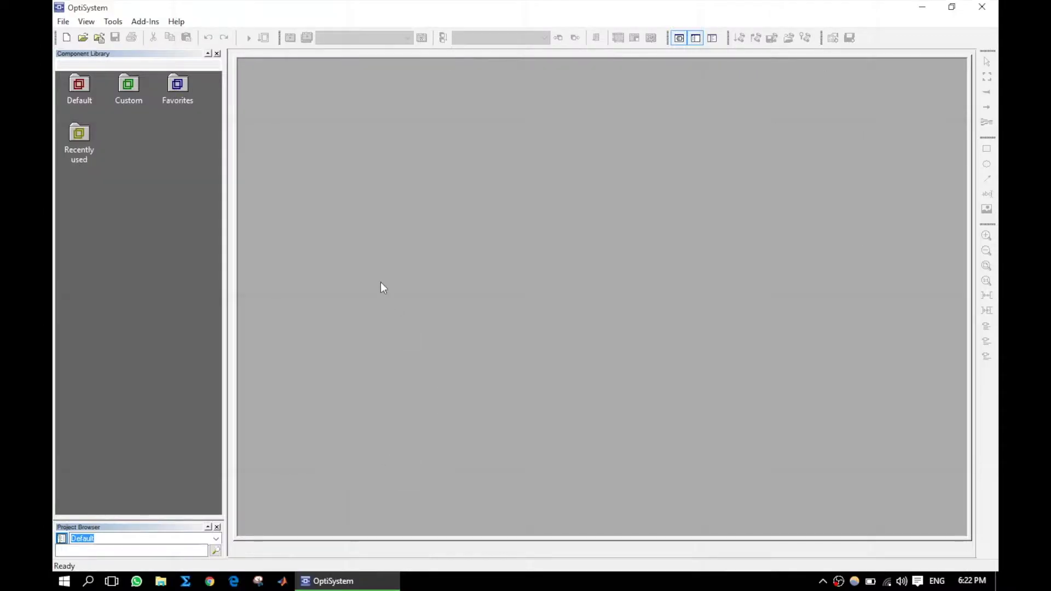
left_click(86, 39)
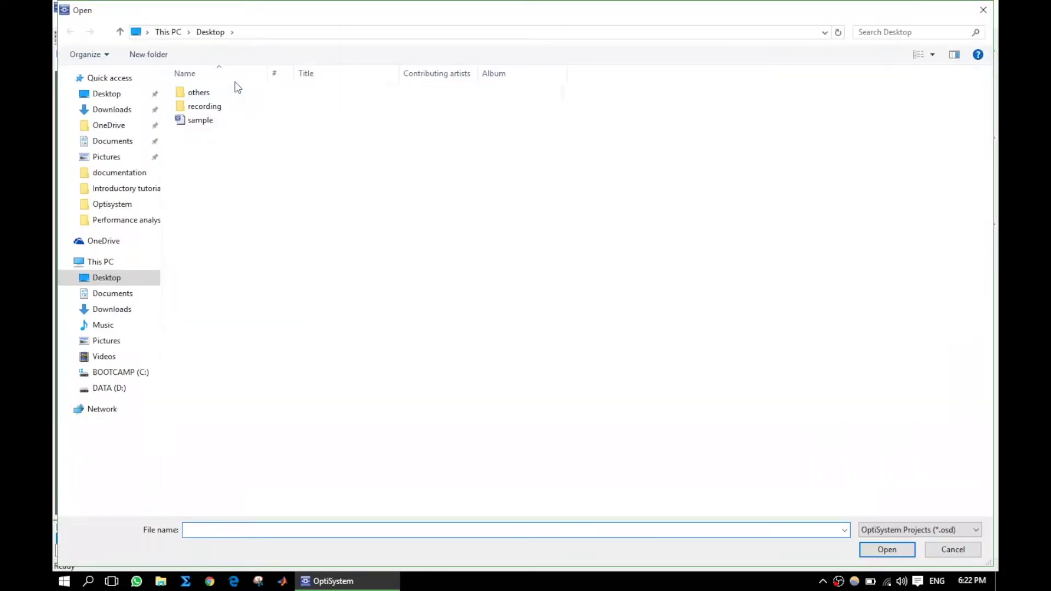
double_click(232, 118)
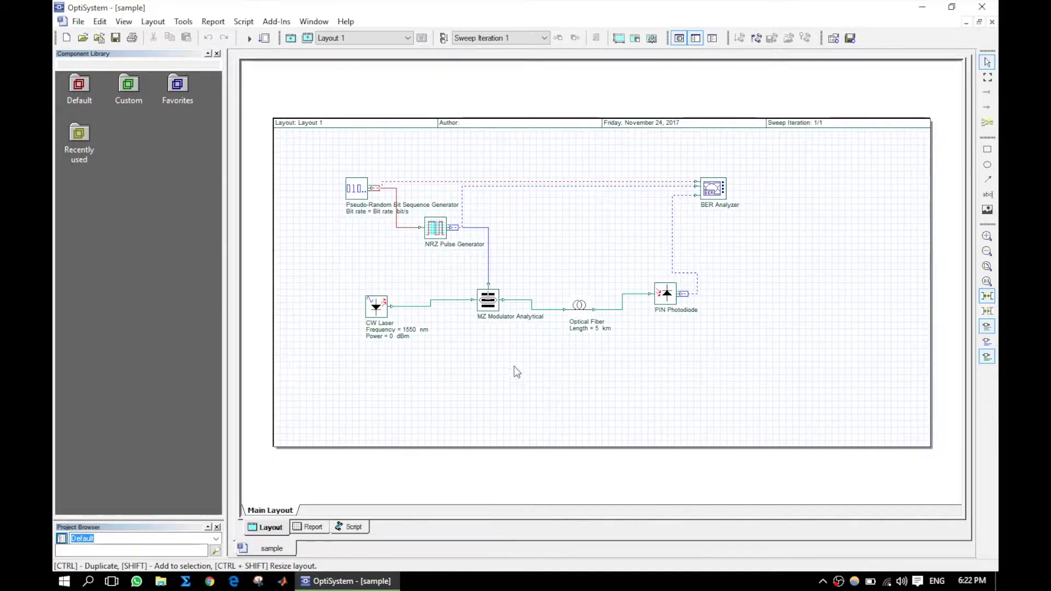
Step: Run the simulation, keeping the layout size unchanged
left_click(619, 37)
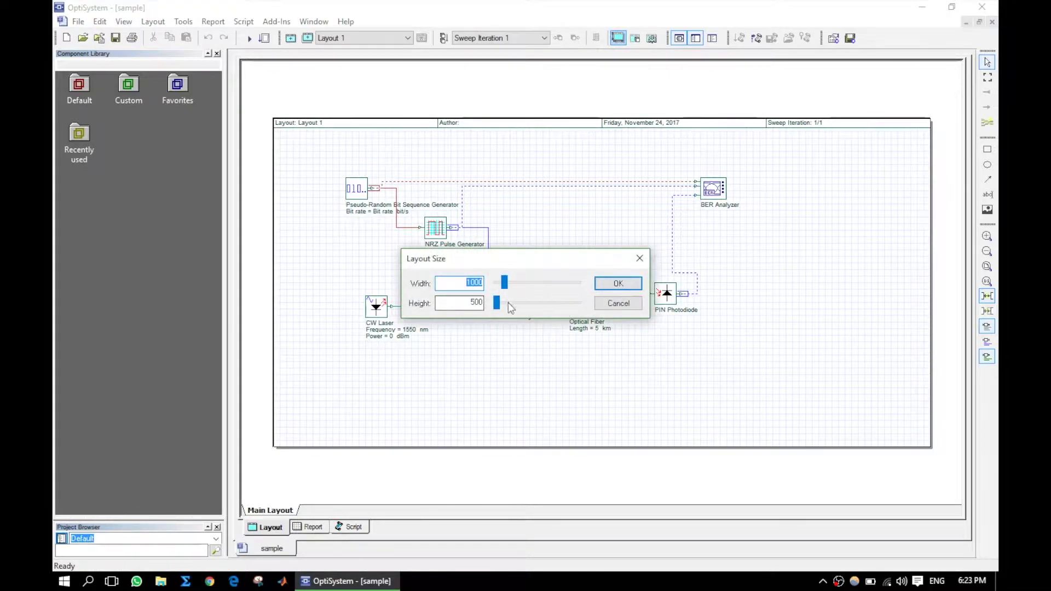
left_click(634, 284)
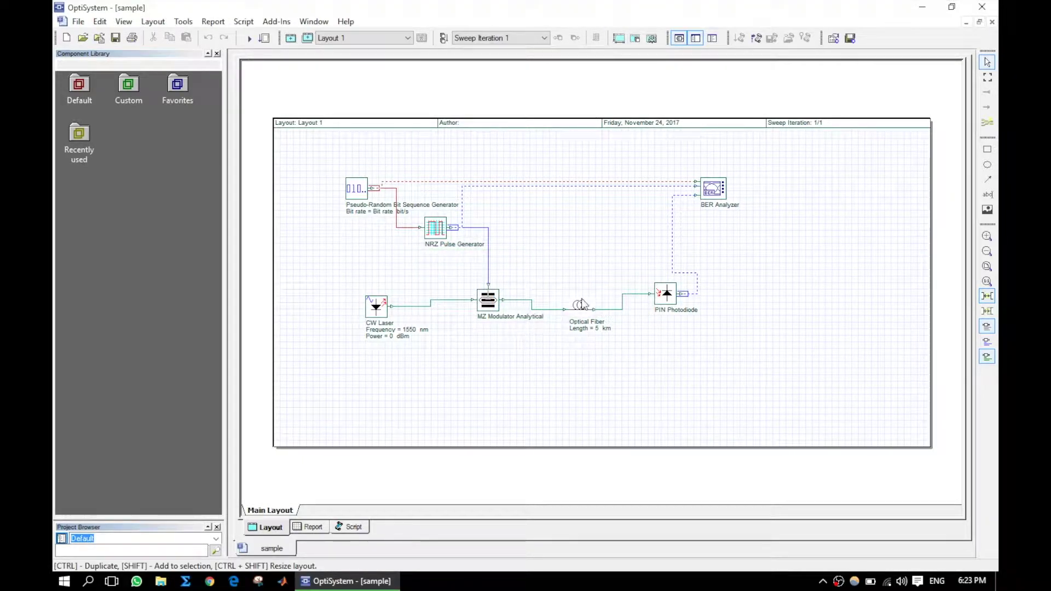
left_click(250, 38)
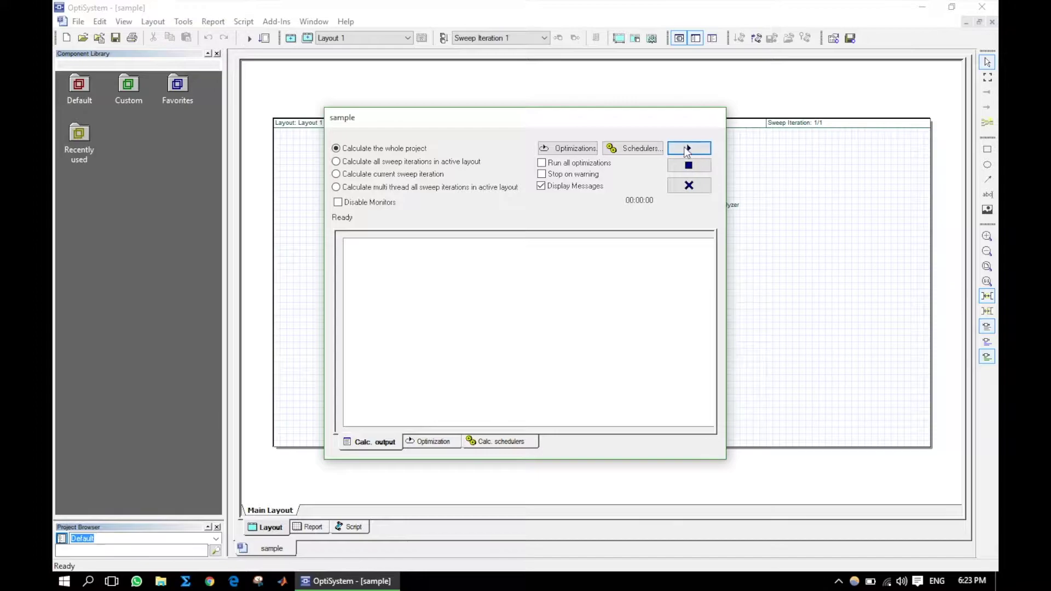
left_click(685, 148)
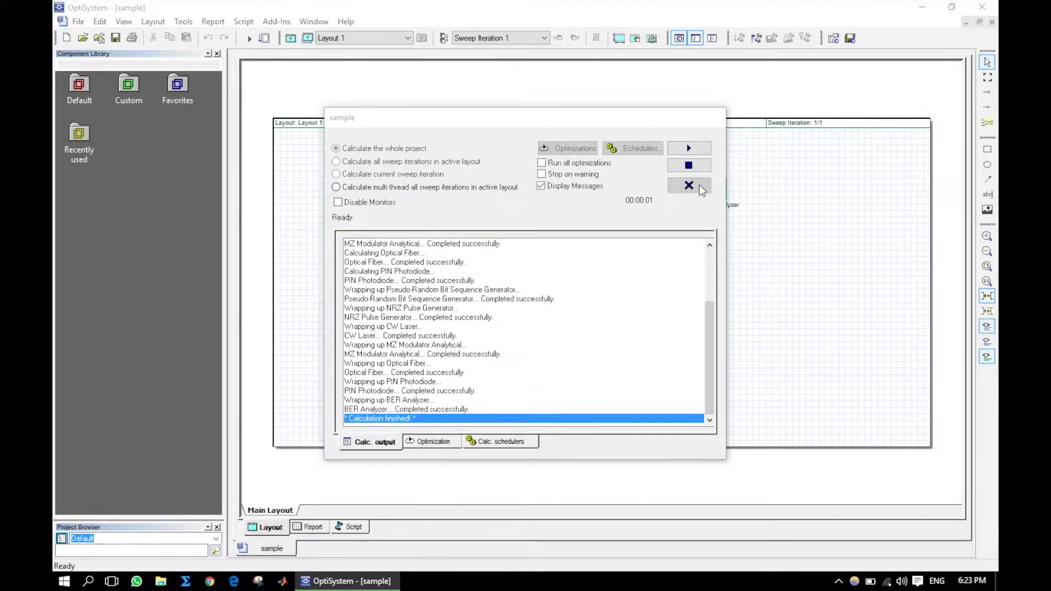
left_click(700, 187)
Step: Review the BER Analyzer Q factor with the eye diagram shown, then bring up the Optical Fiber properties
double_click(714, 183)
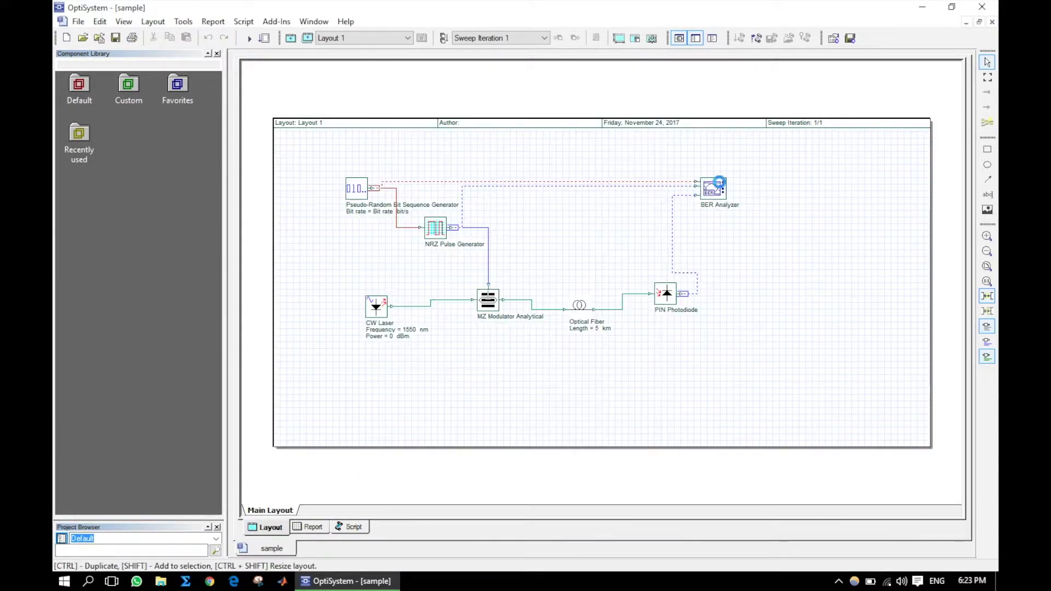
left_click(868, 252)
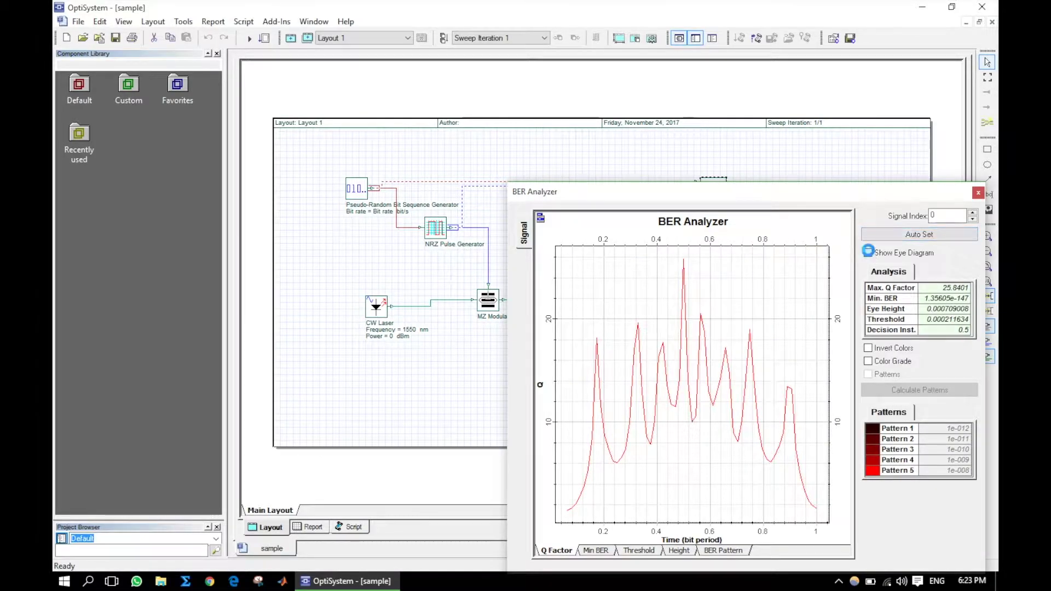
left_click_drag(799, 191, 638, 90)
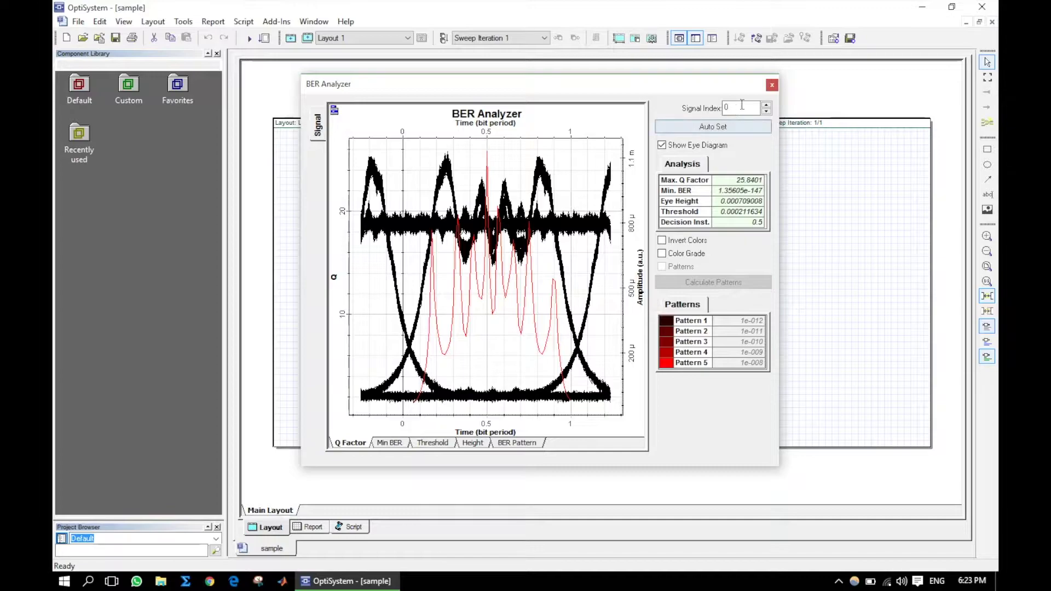
left_click(772, 86)
left_click(606, 235)
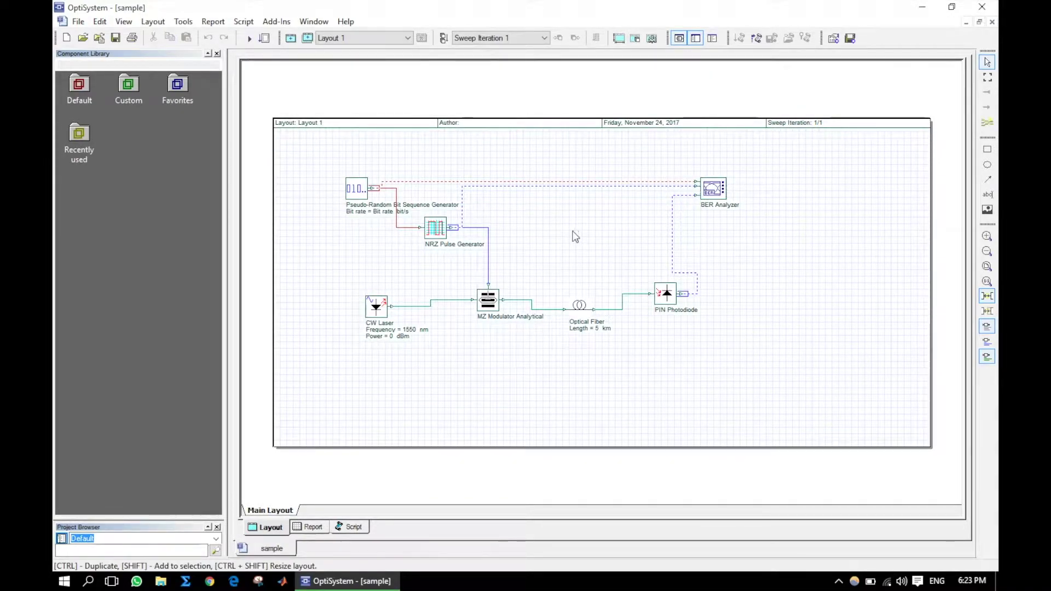
double_click(580, 307)
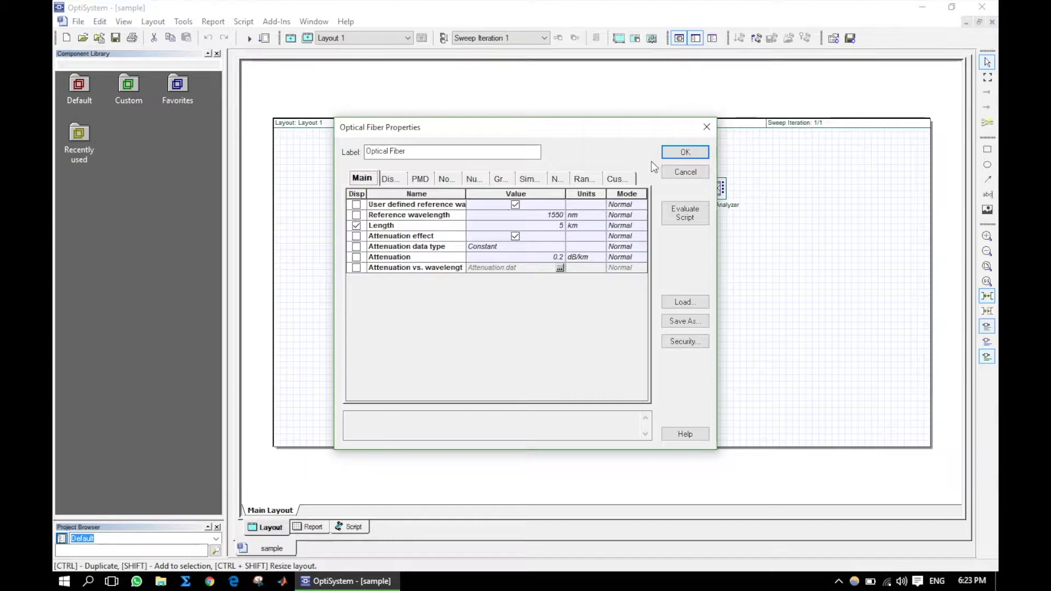
Step: Close the fiber properties and set the CW Laser frequency to 1550 nm
left_click(691, 153)
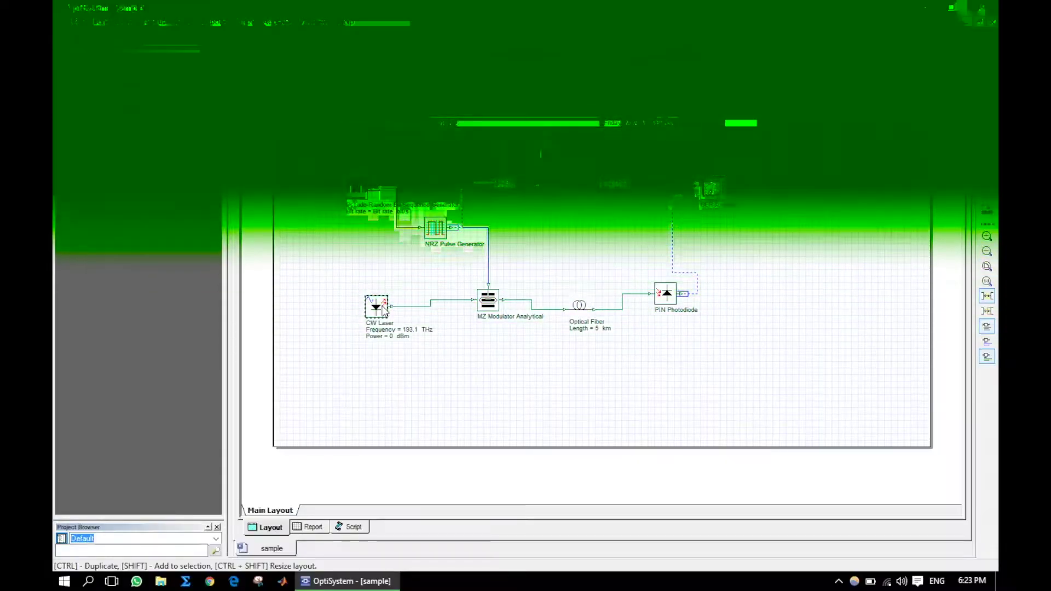
double_click(377, 306)
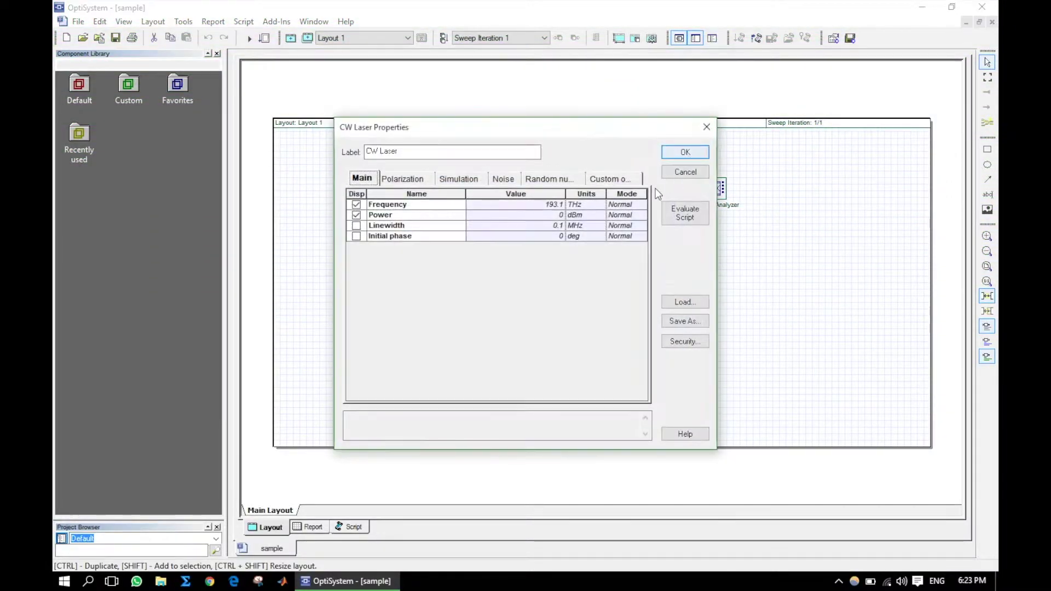
left_click(581, 205)
left_click(587, 238)
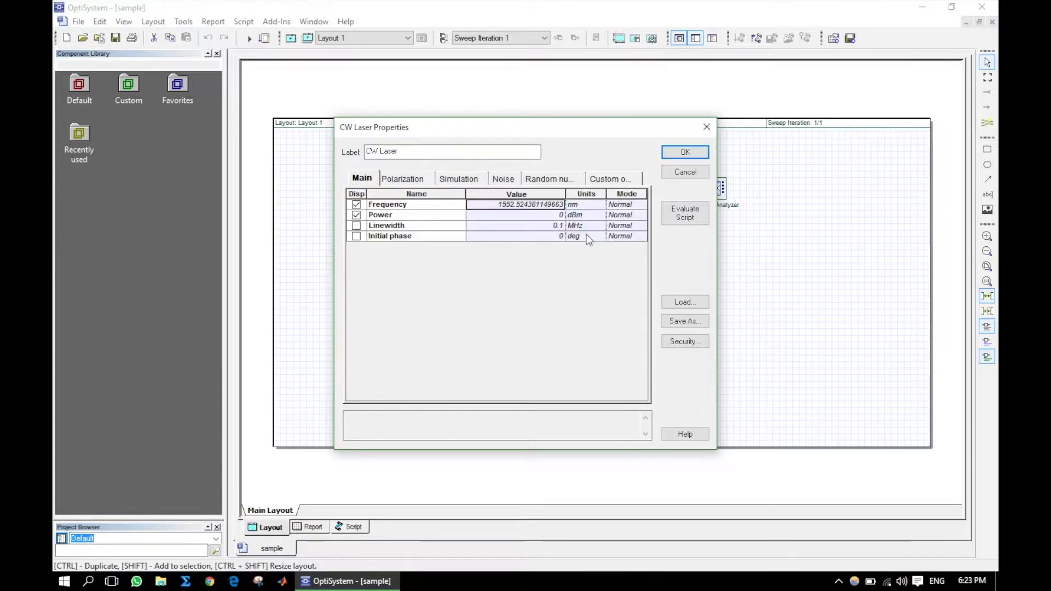
left_click(488, 205)
type("15")
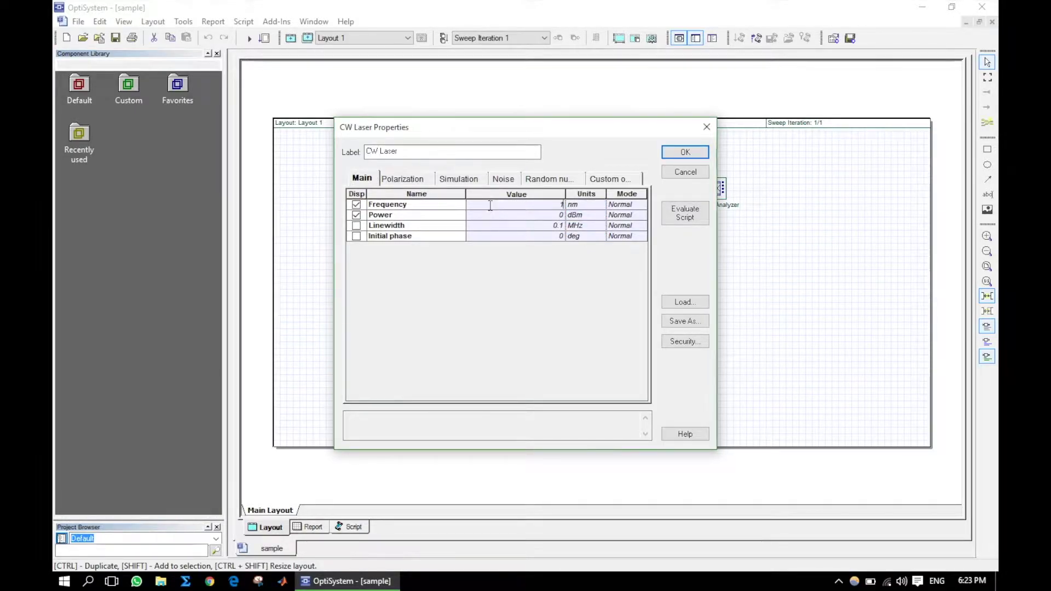
key("BackSpace")
key("BackSpace")
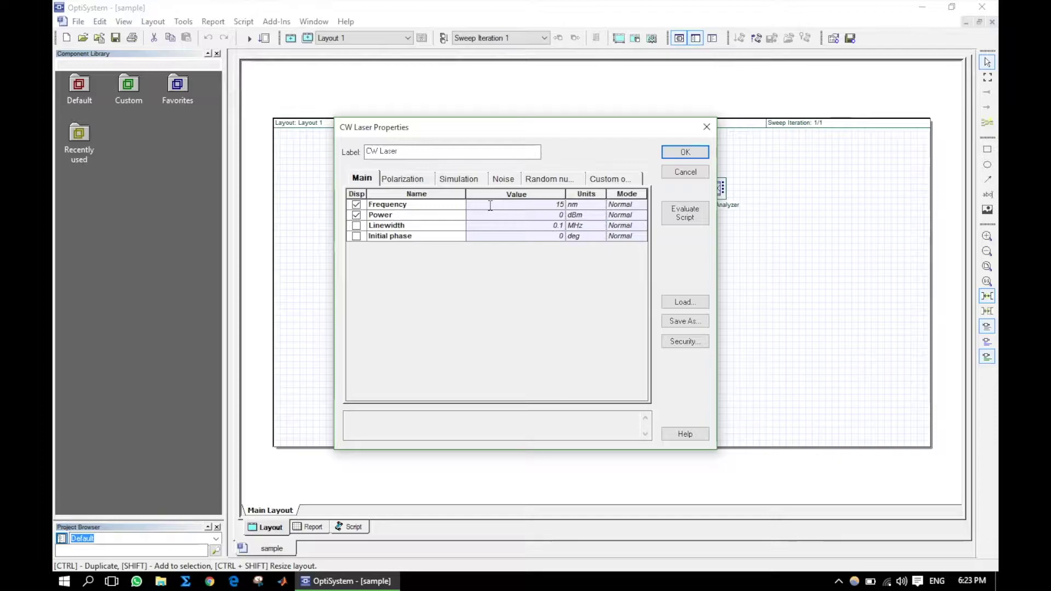
type("50")
key("Return")
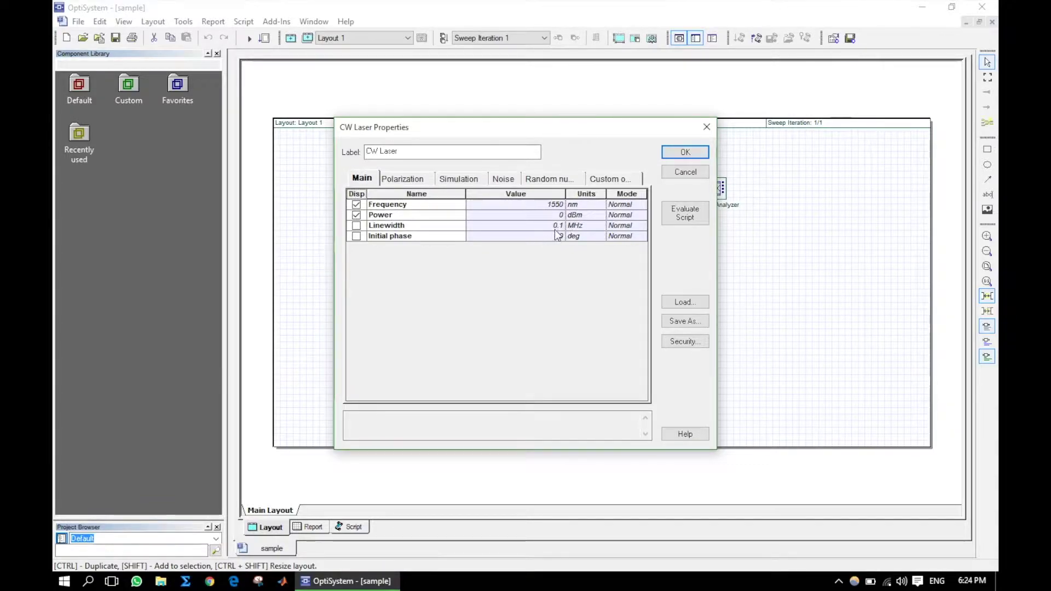
left_click(679, 156)
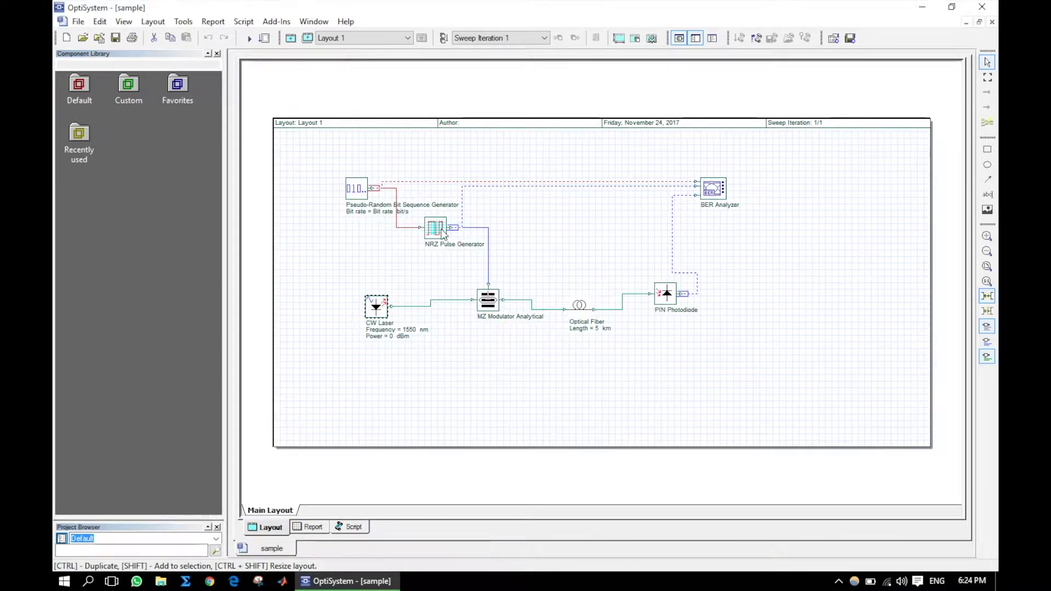
Step: Set the Layout 1 Bit rate parameter to 2.4
double_click(530, 230)
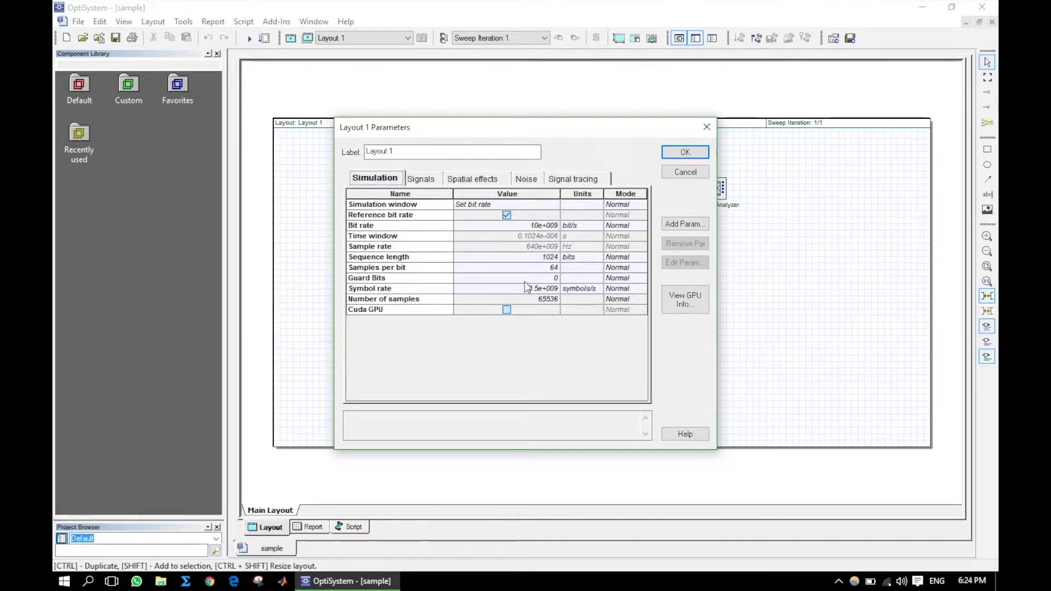
left_click(537, 226)
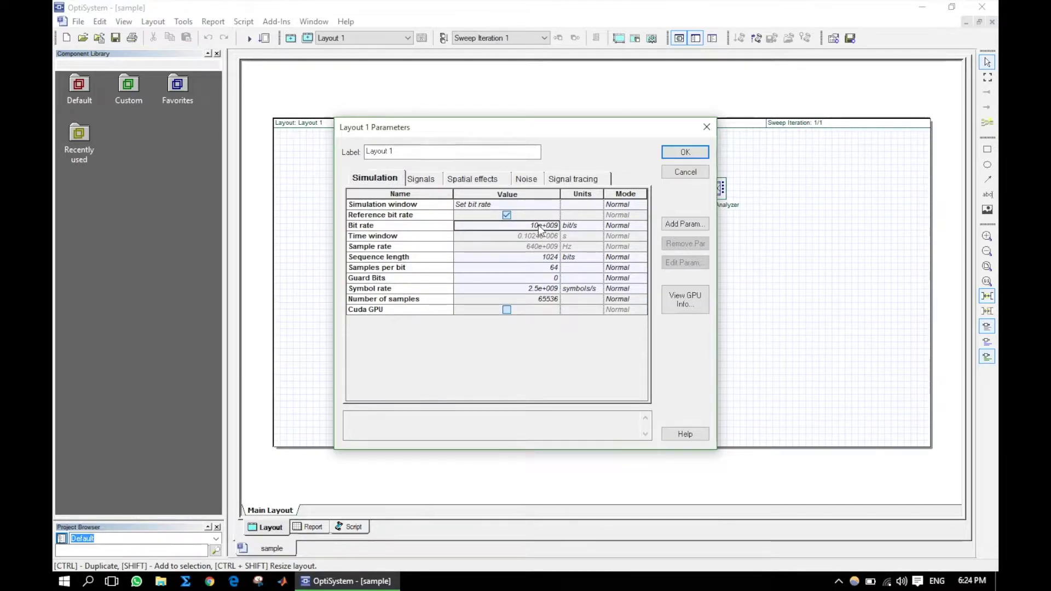
left_click(538, 225)
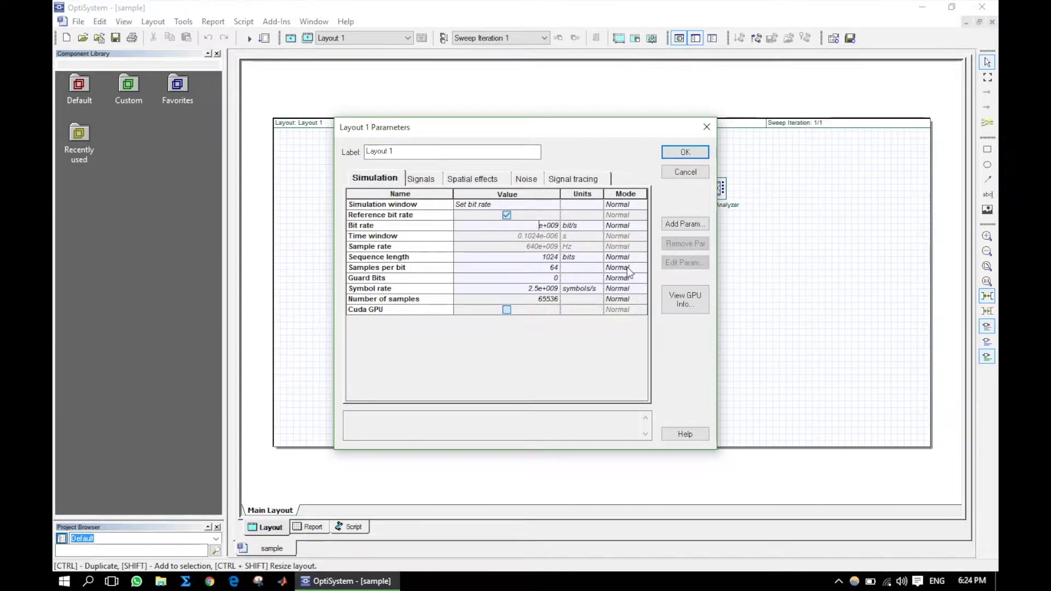
type("2.4")
left_click(682, 153)
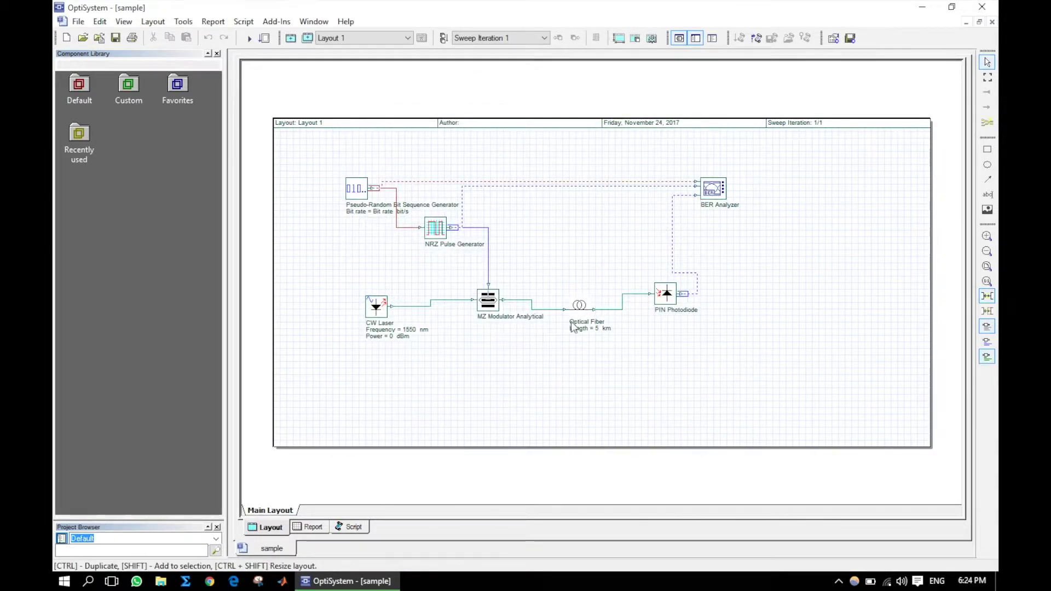
Step: Re-run the simulation and check the BER Analyzer eye diagram and Max Q Factor of 71.5866
left_click(249, 38)
left_click(705, 154)
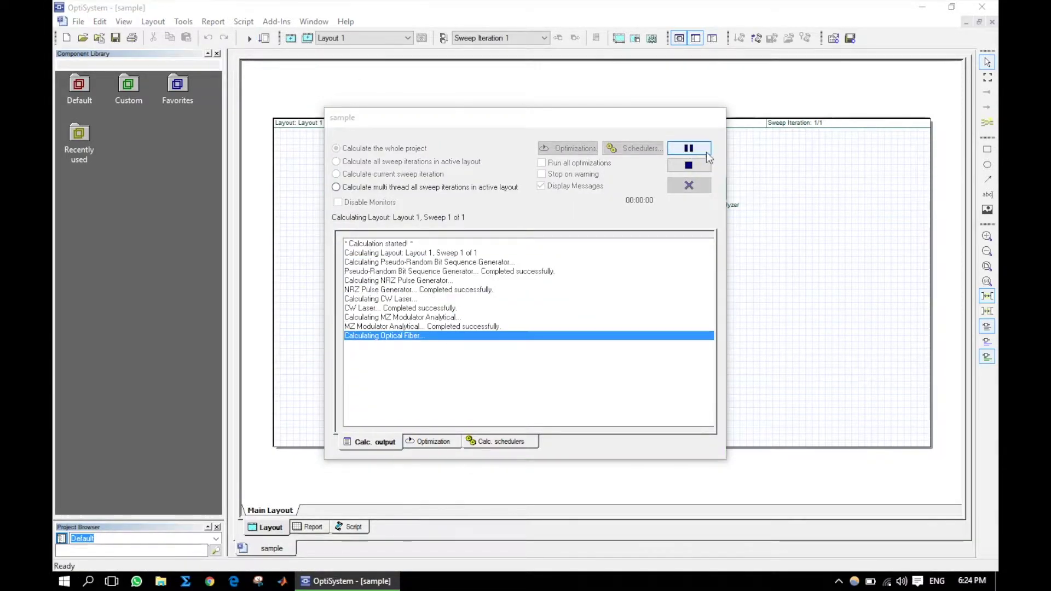
left_click(686, 186)
double_click(703, 187)
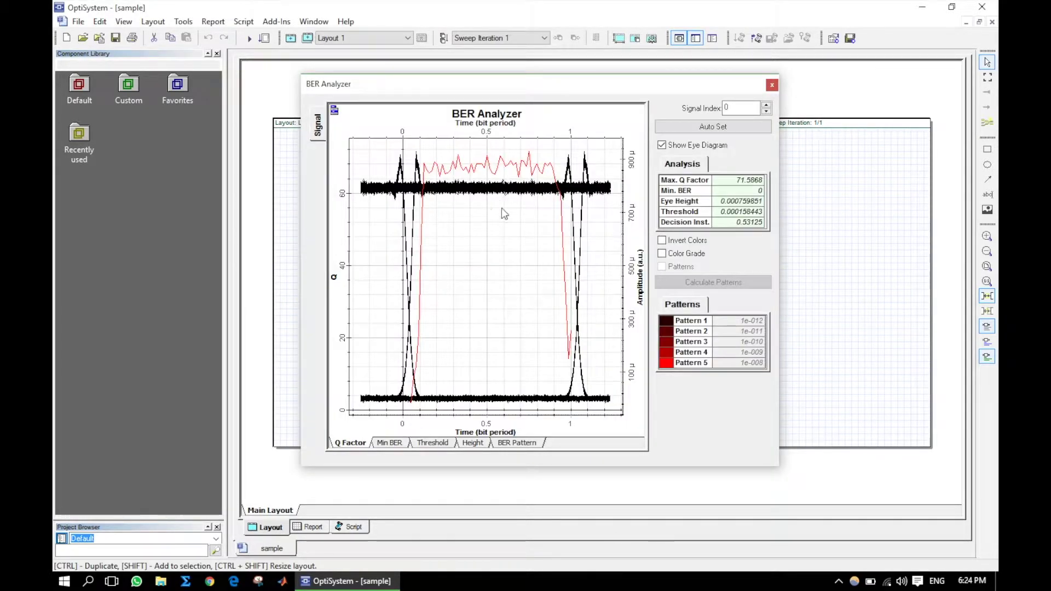
left_click(772, 84)
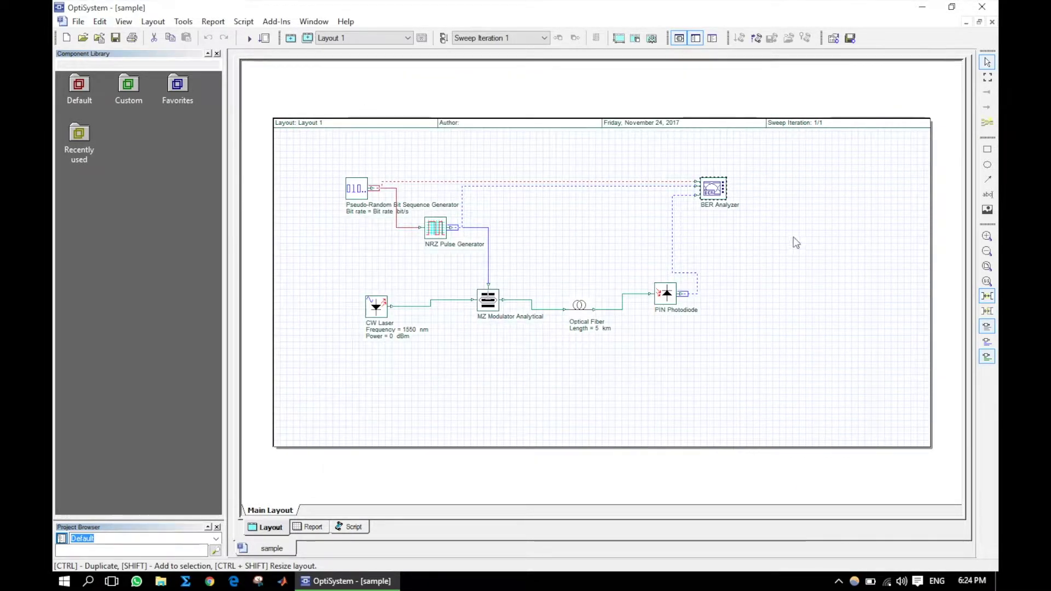
Step: Set the Layout 1 sequence length to 4096 bits and start calculating
double_click(686, 152)
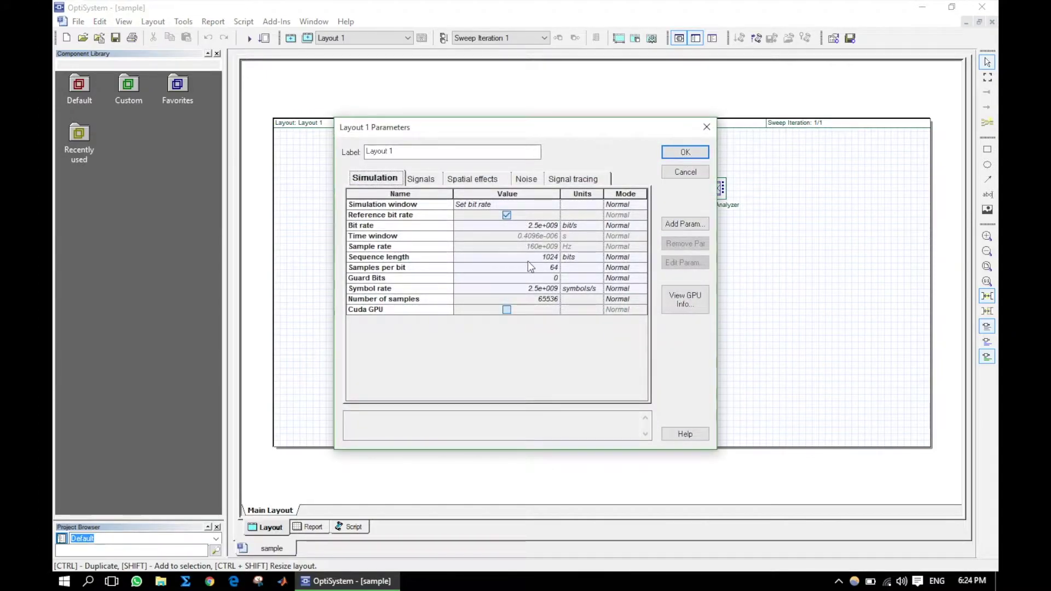
left_click(530, 257)
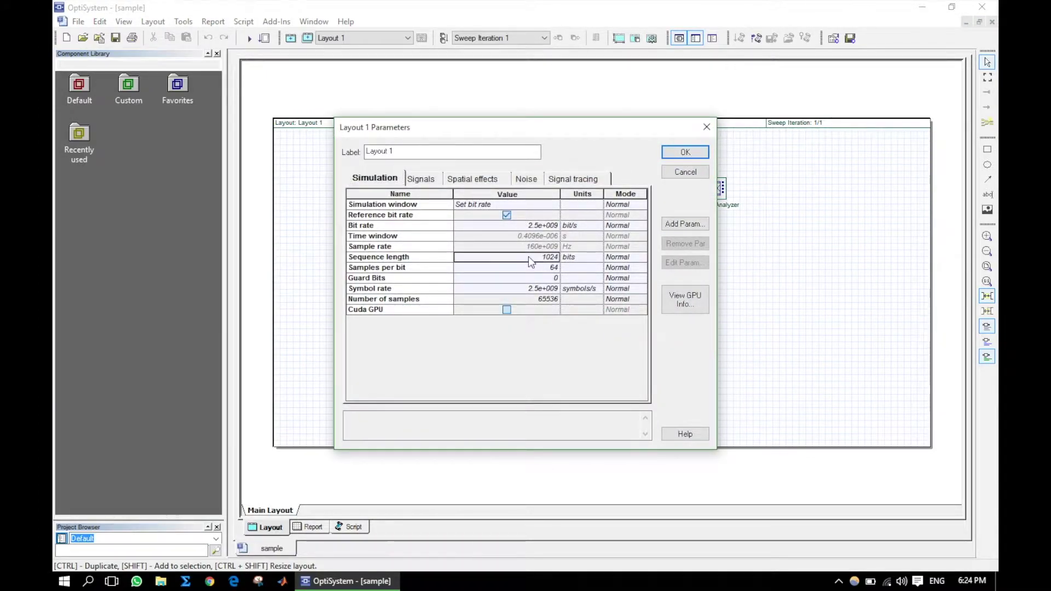
type("4096")
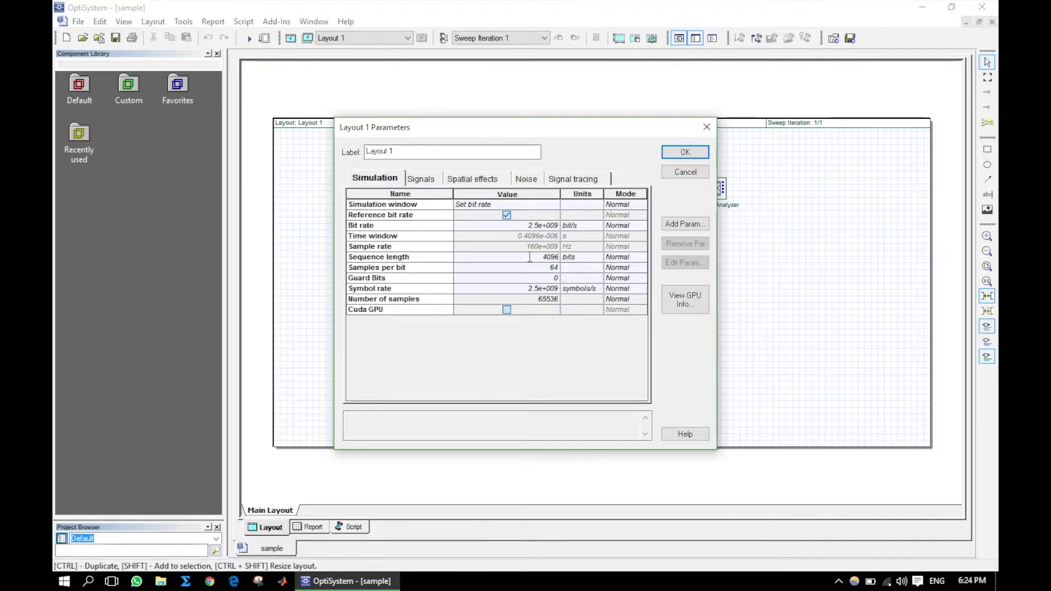
key("Return")
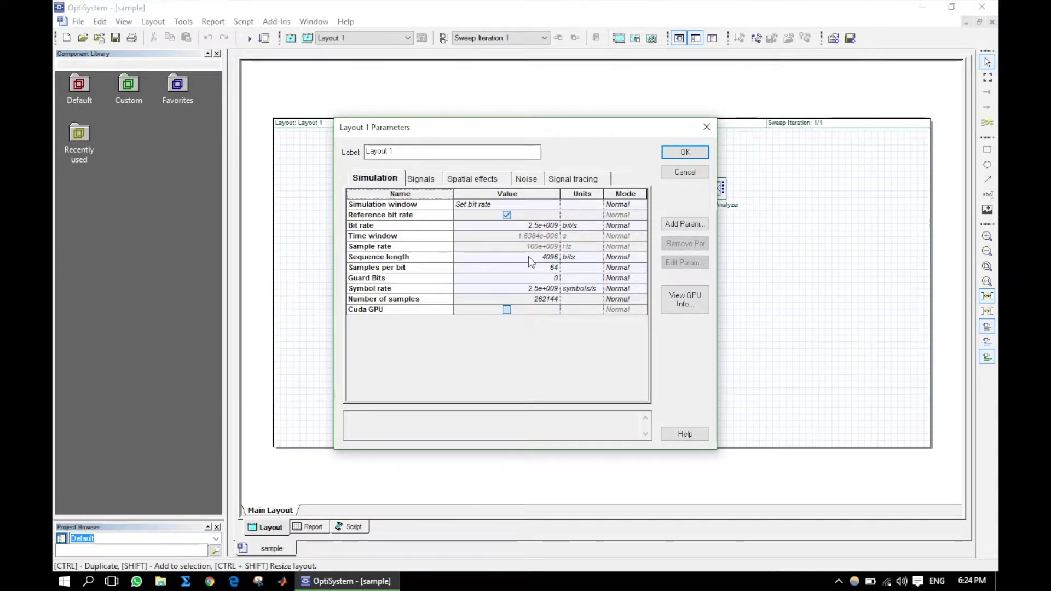
left_click(694, 153)
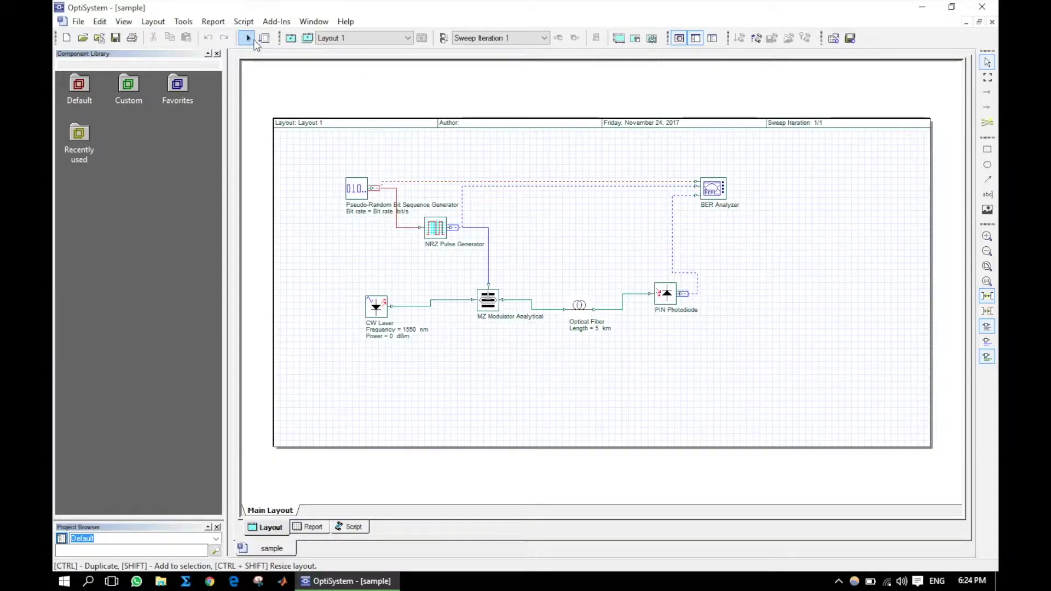
left_click(252, 39)
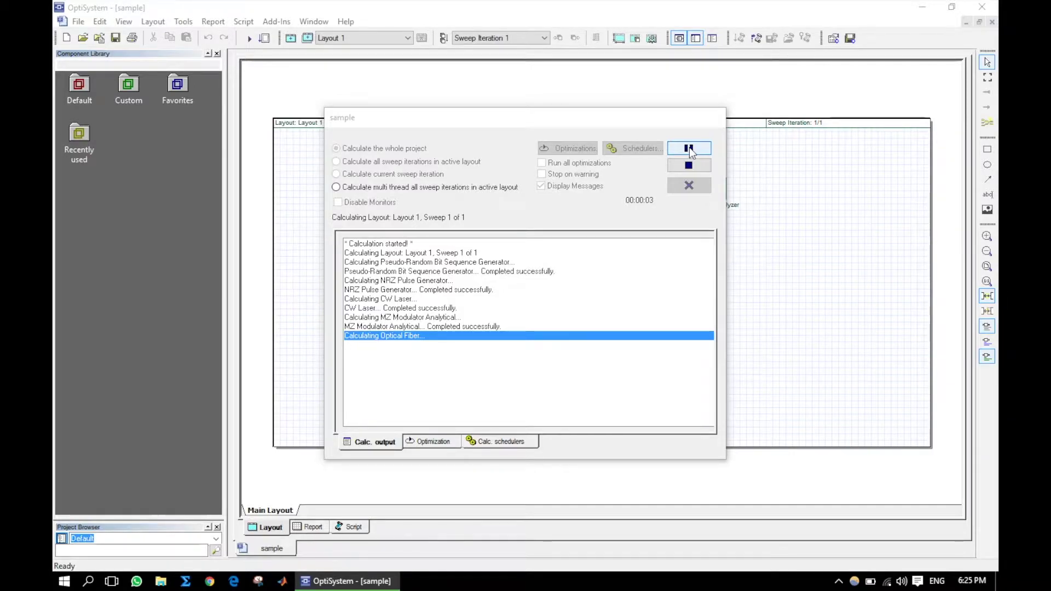
Step: Let the recalculation finish and review the BER Pattern with Max Q Factor 69.3212
left_click(509, 443)
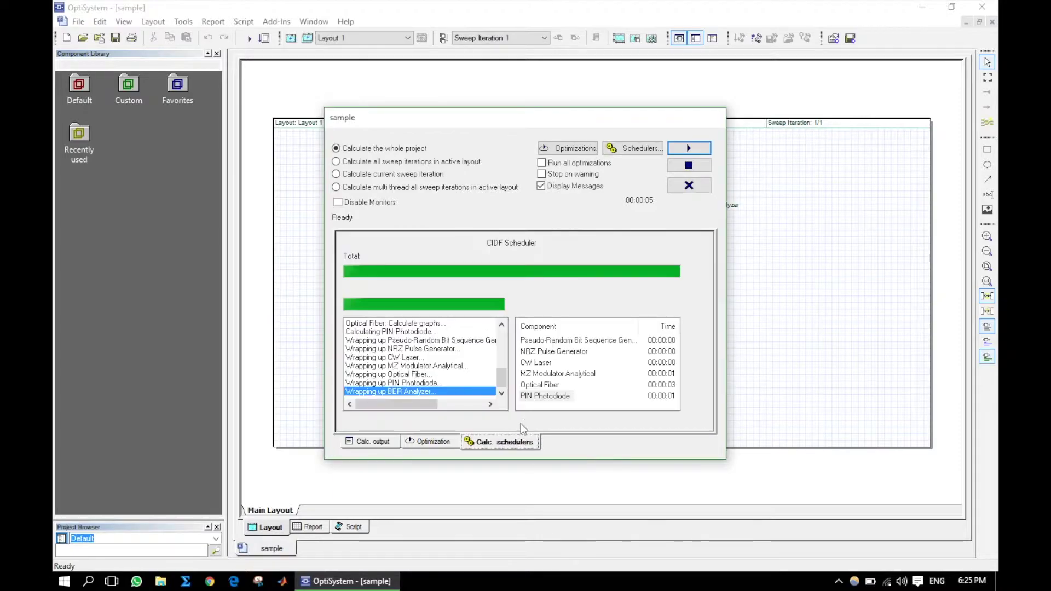
left_click(697, 187)
double_click(707, 187)
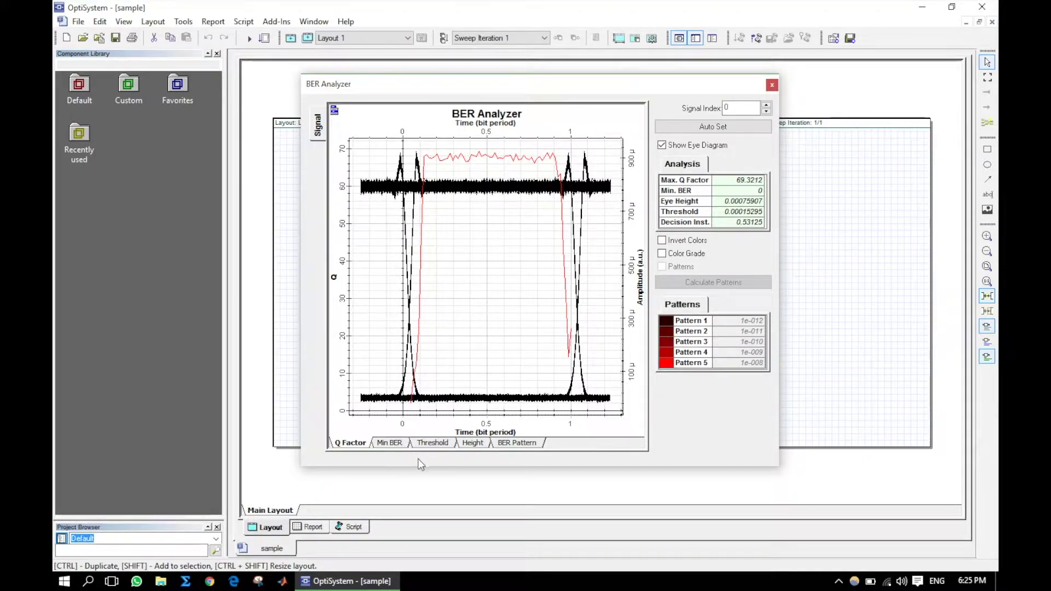
left_click(514, 443)
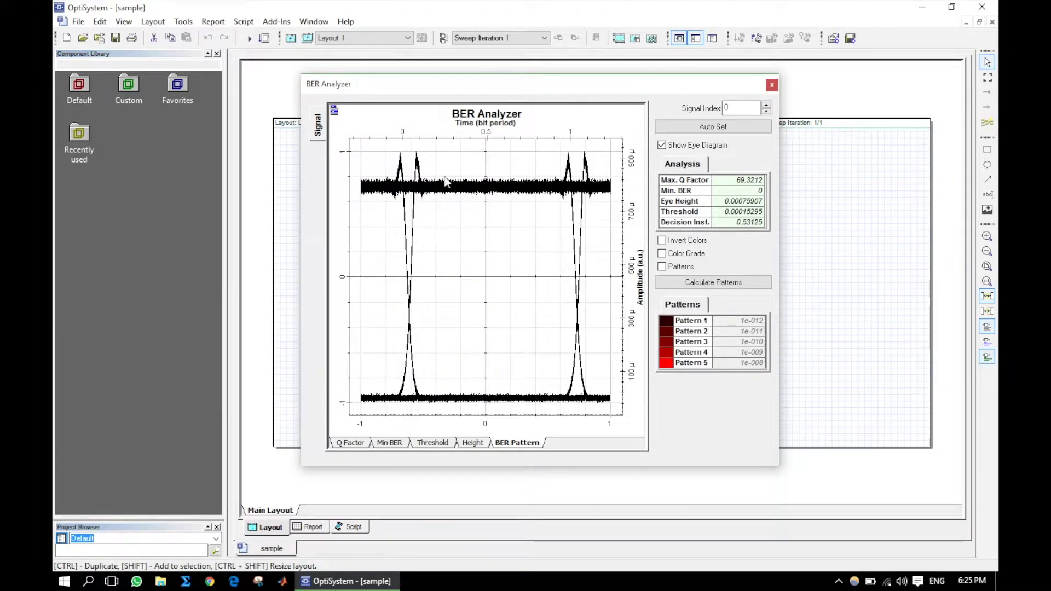
left_click(772, 85)
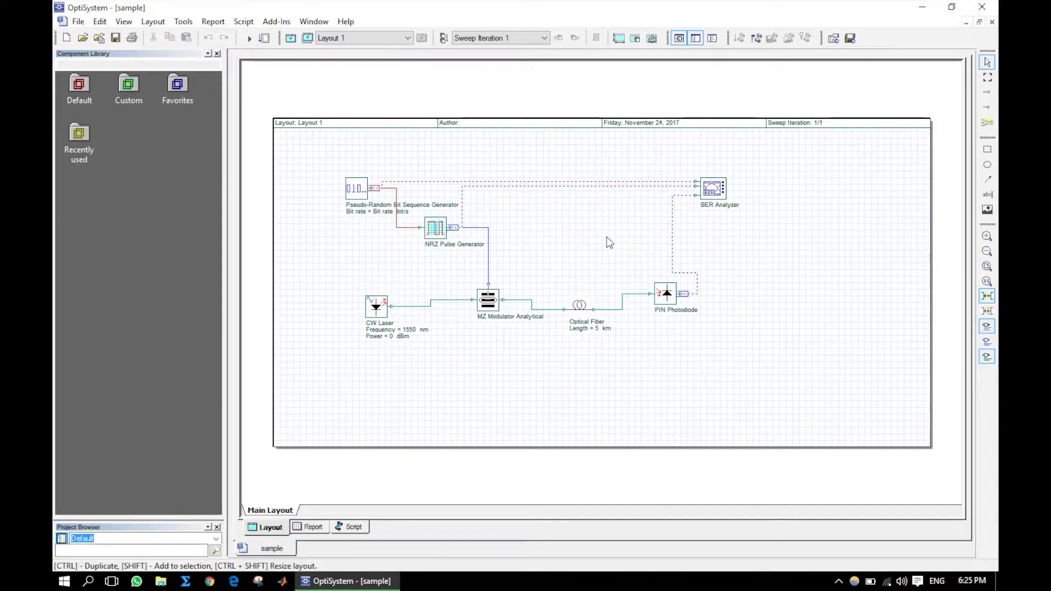
Step: Set Total Sweep Iterations to 10 from the Layout menu
left_click(159, 22)
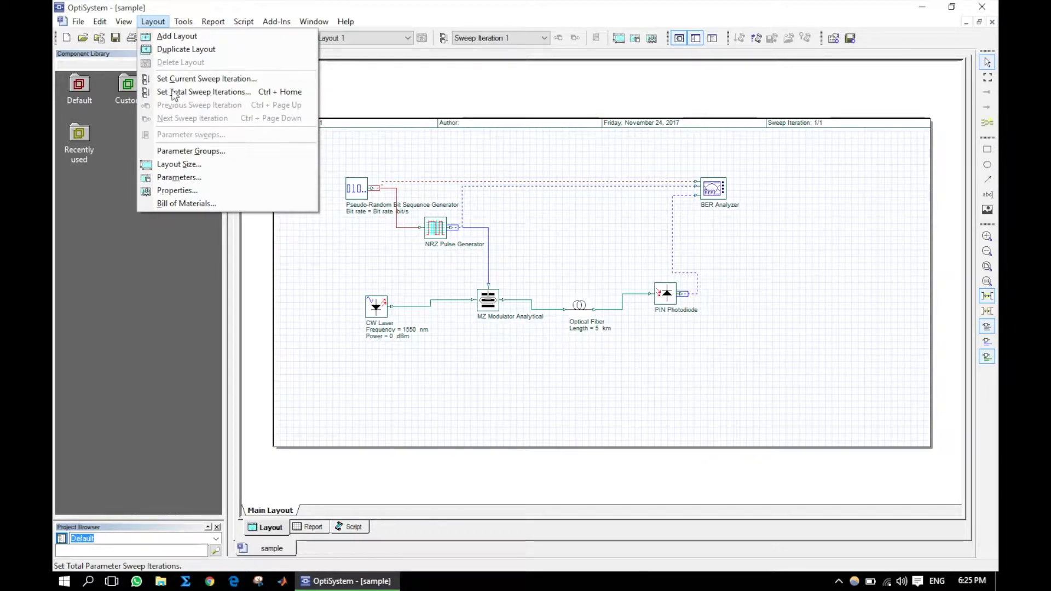
left_click(214, 92)
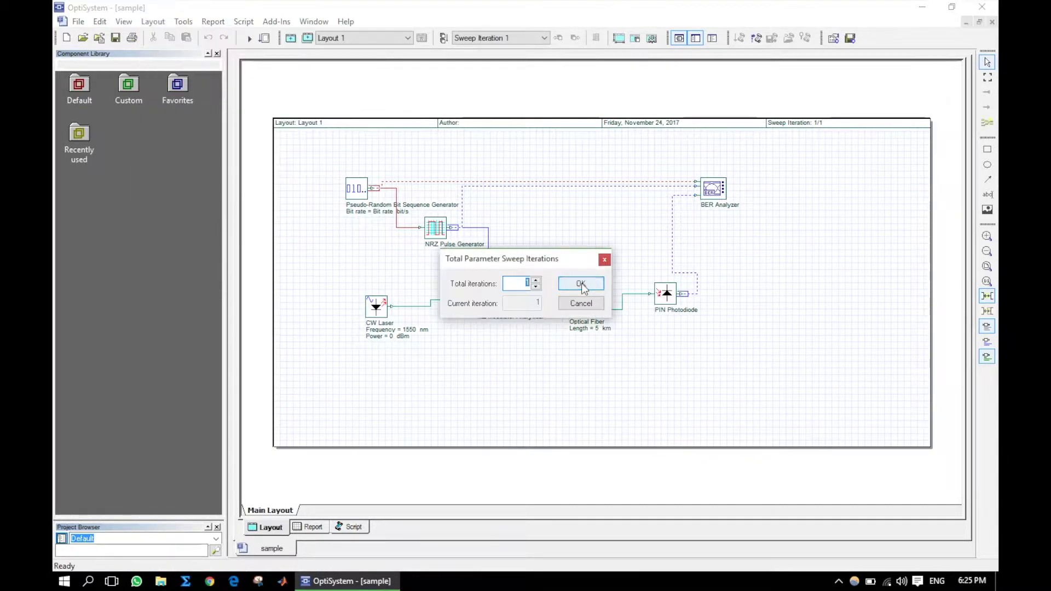
left_click(537, 280)
left_click(591, 285)
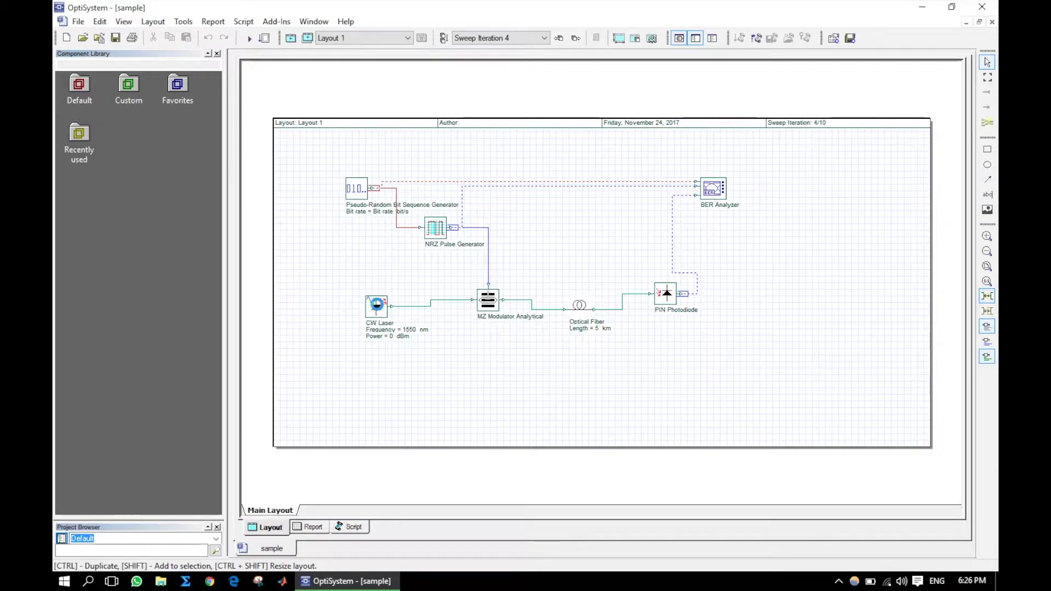
Step: Switch the CW Laser Power parameter to sweep mode
double_click(377, 305)
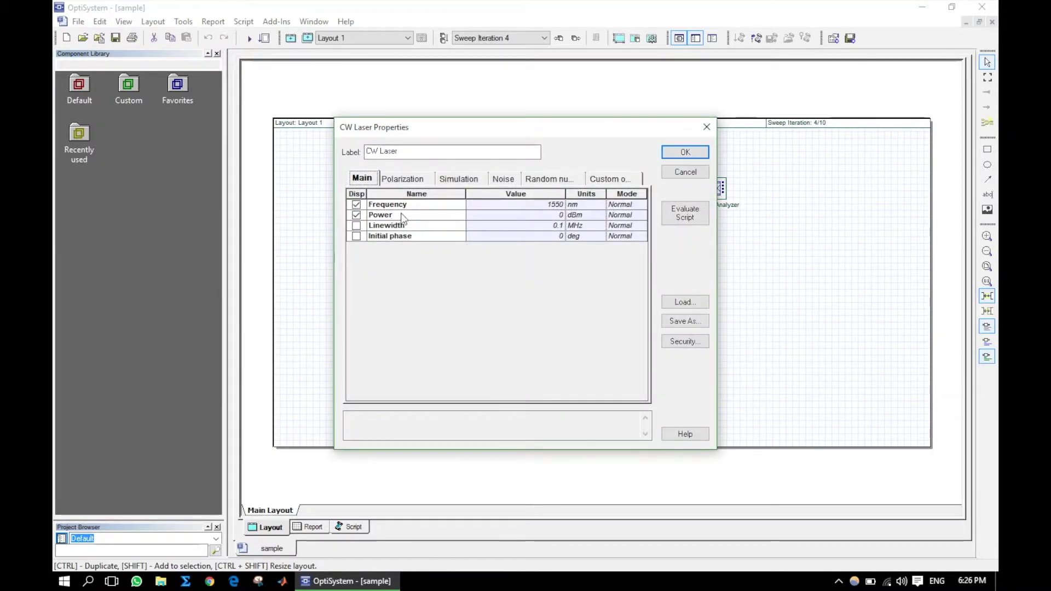
left_click(627, 215)
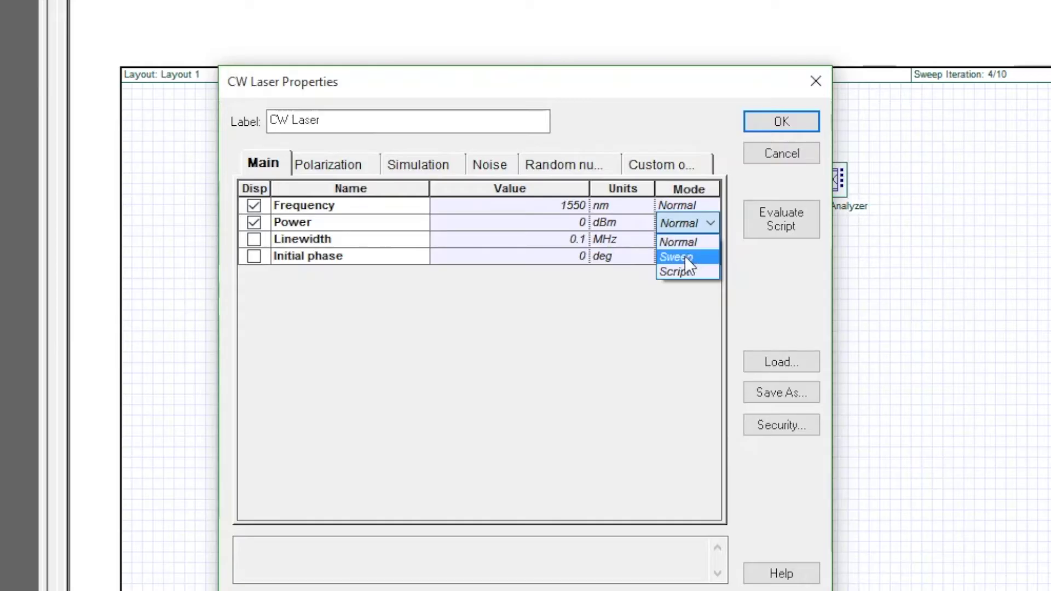
left_click(689, 256)
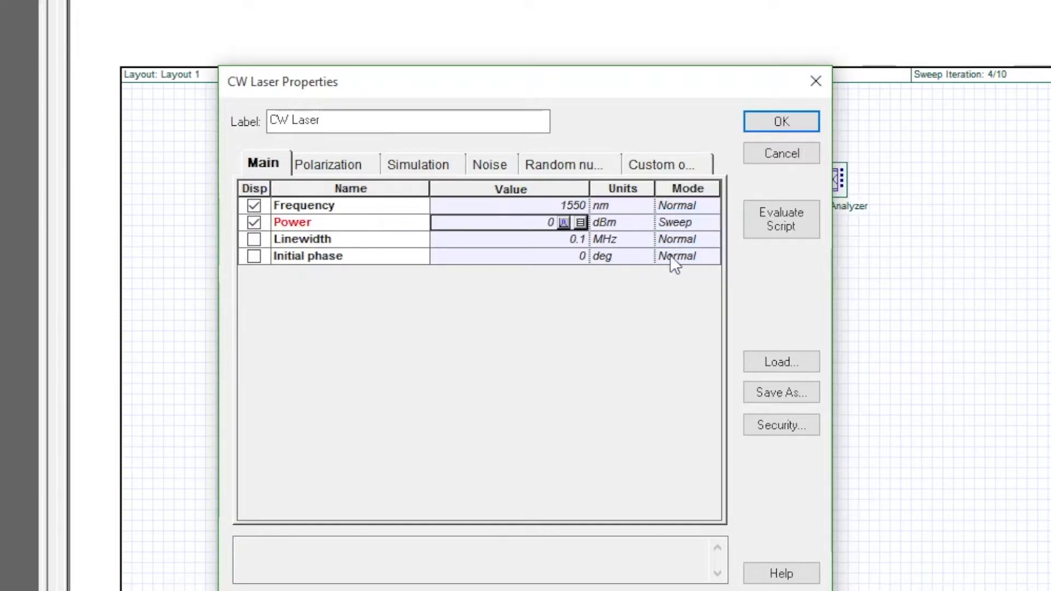
left_click(581, 223)
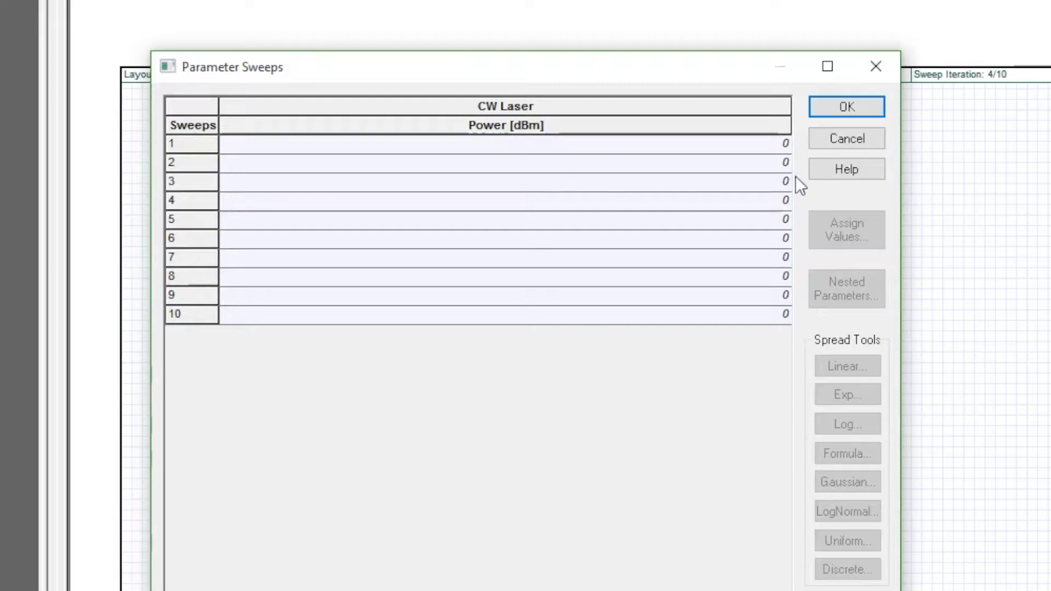
Step: Fill the ten Power sweep values linearly from -12 to -7, apply, and start calculating
left_click(629, 131)
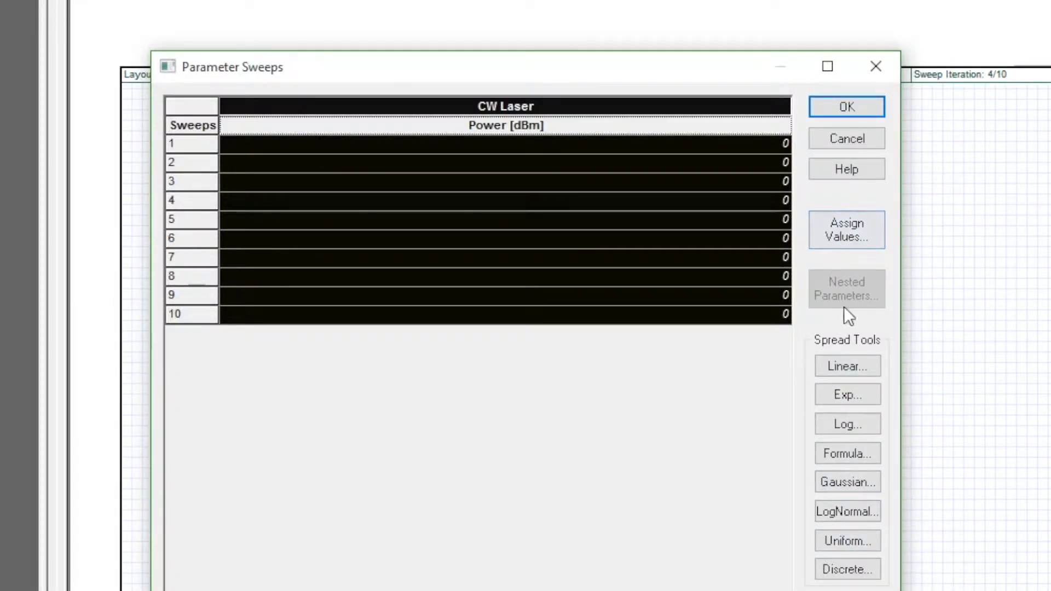
left_click(860, 364)
left_click(556, 323)
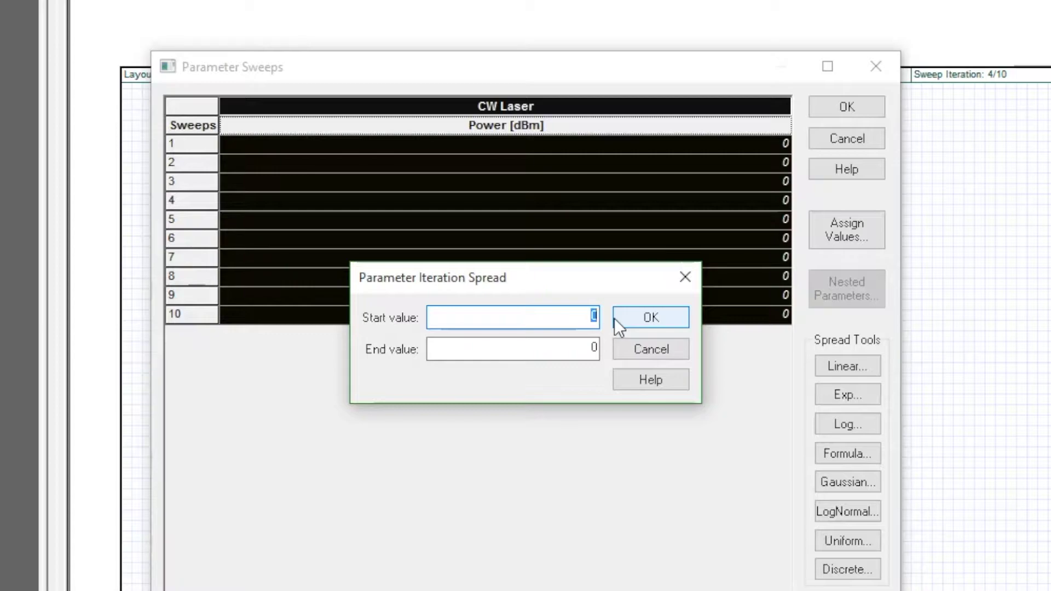
type("-12")
key("Tab")
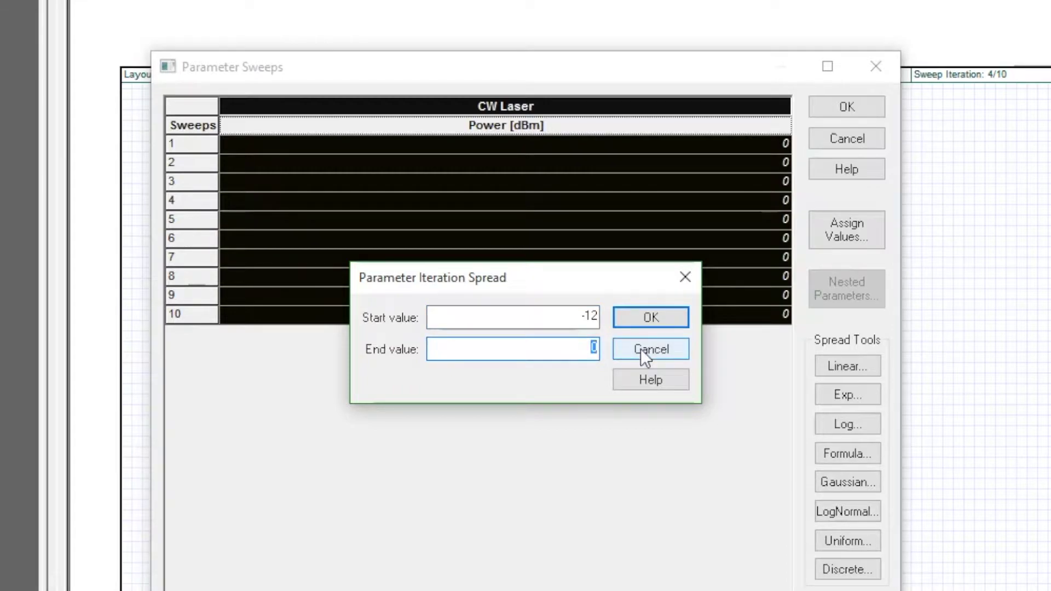
type("-7")
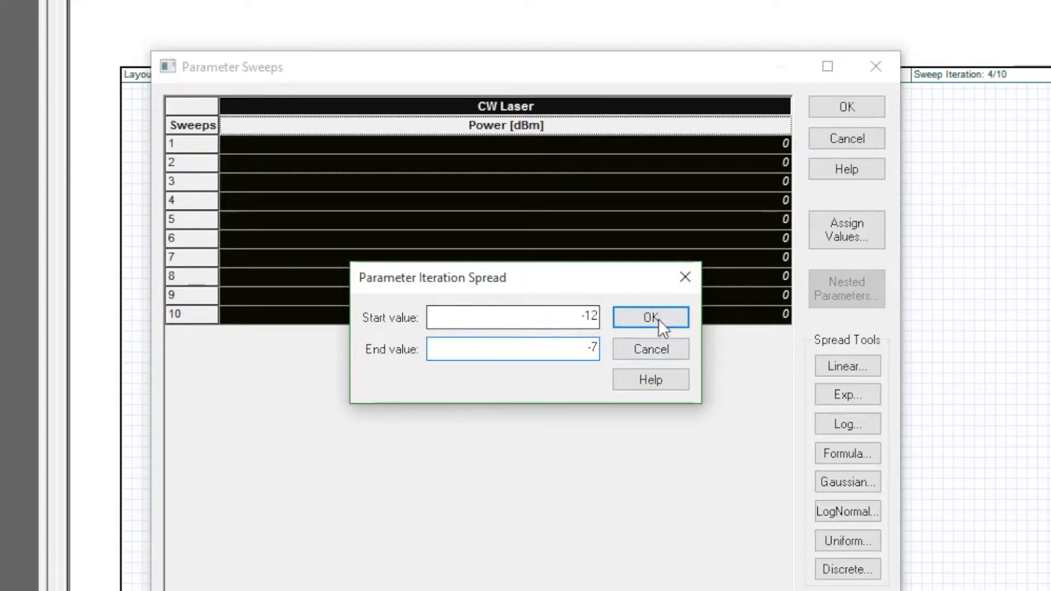
left_click(660, 322)
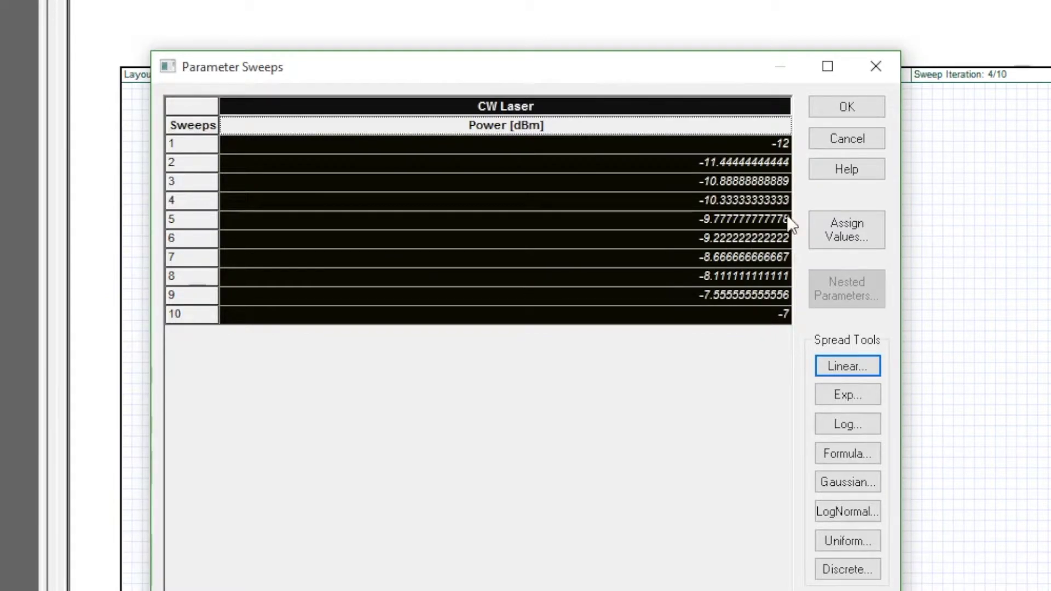
left_click(868, 105)
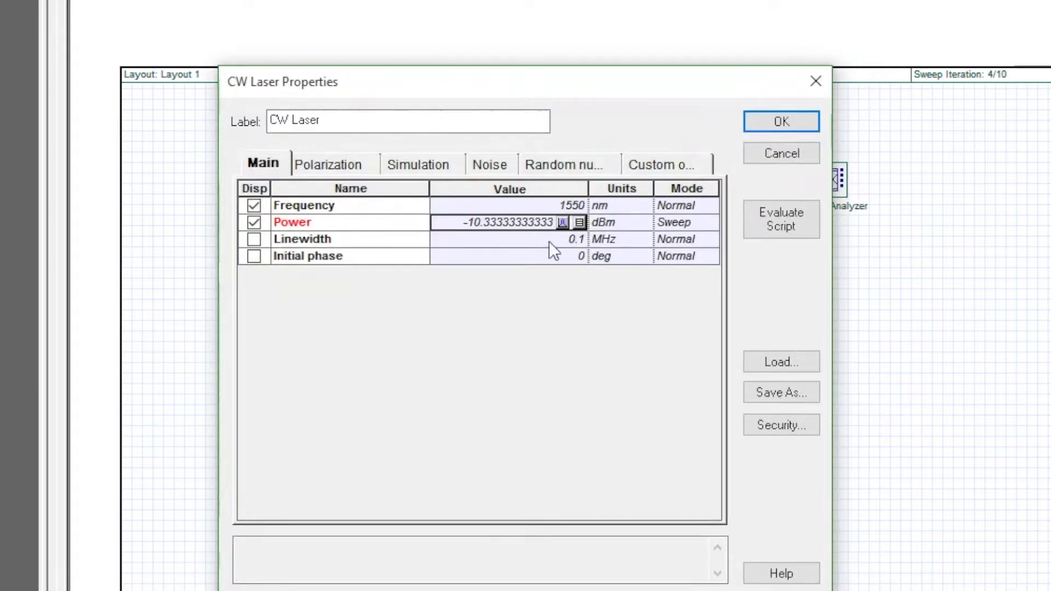
left_click(798, 120)
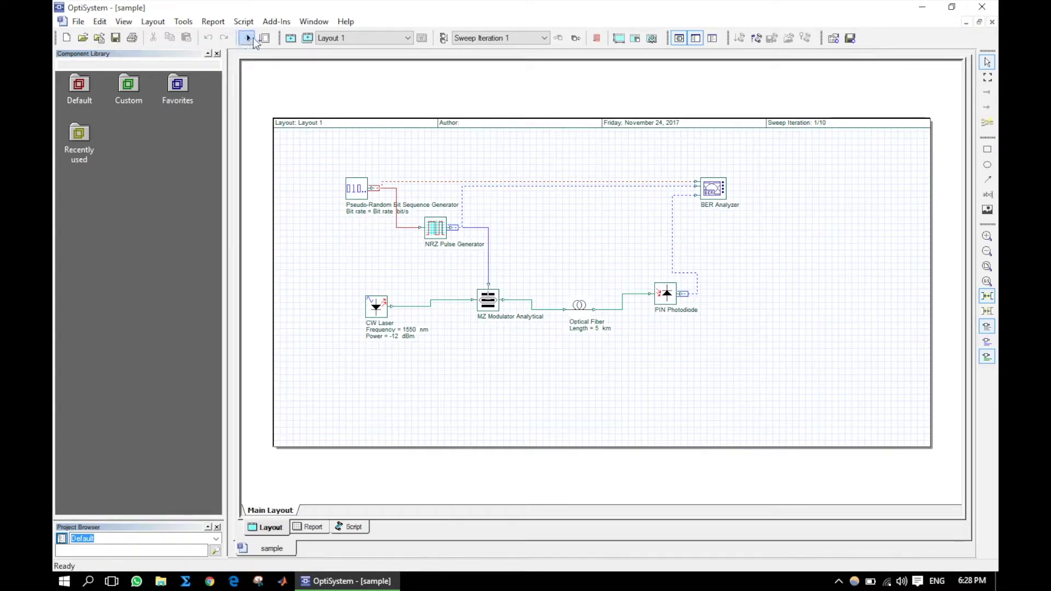
left_click(249, 38)
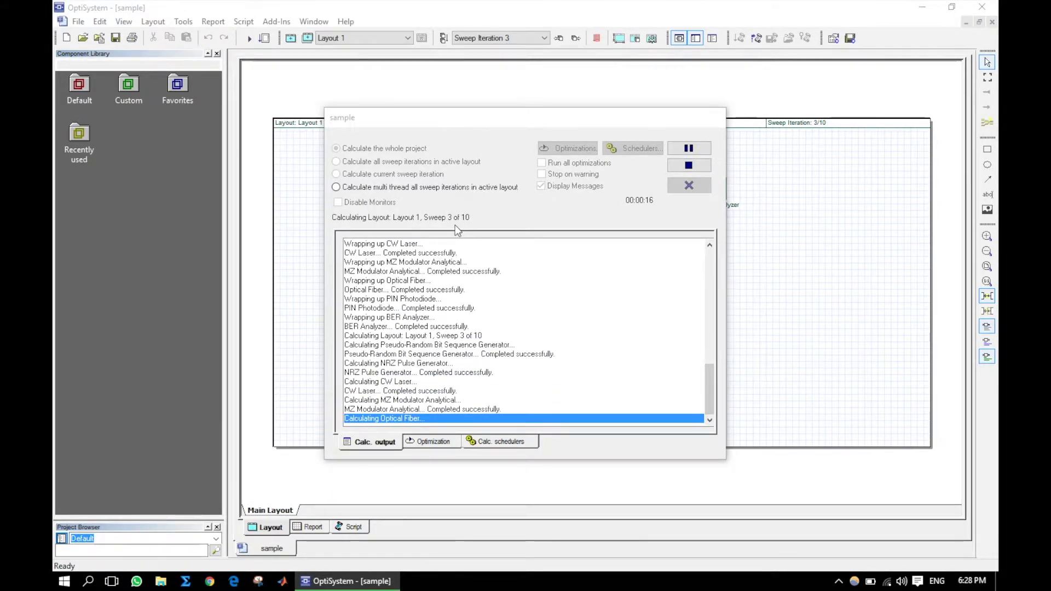
Step: Wait for all 10 sweep iterations to finish, then open the BER Analyzer results
left_click(513, 440)
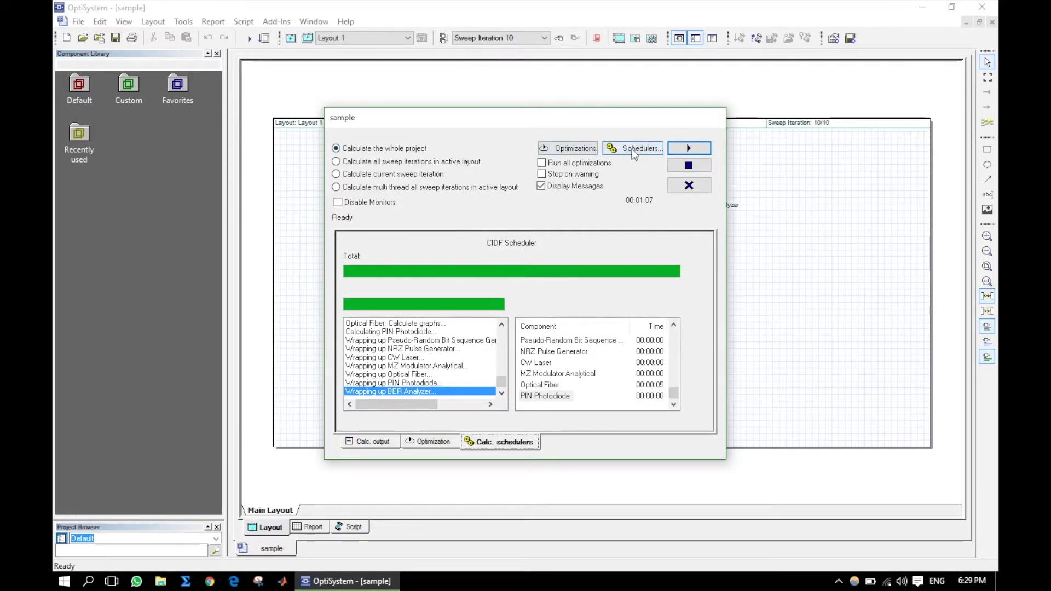
left_click(387, 442)
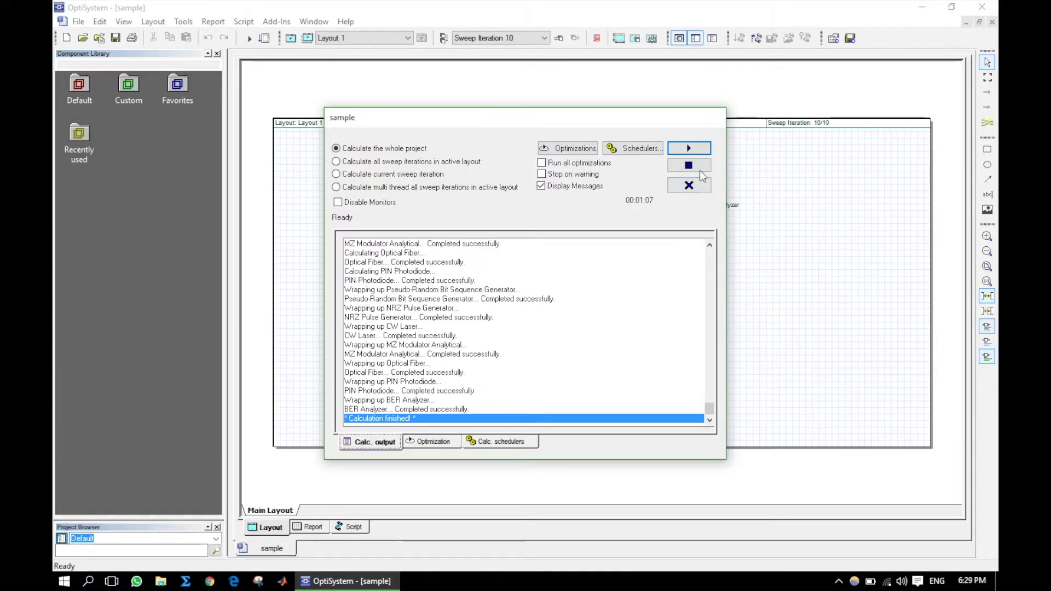
left_click(692, 188)
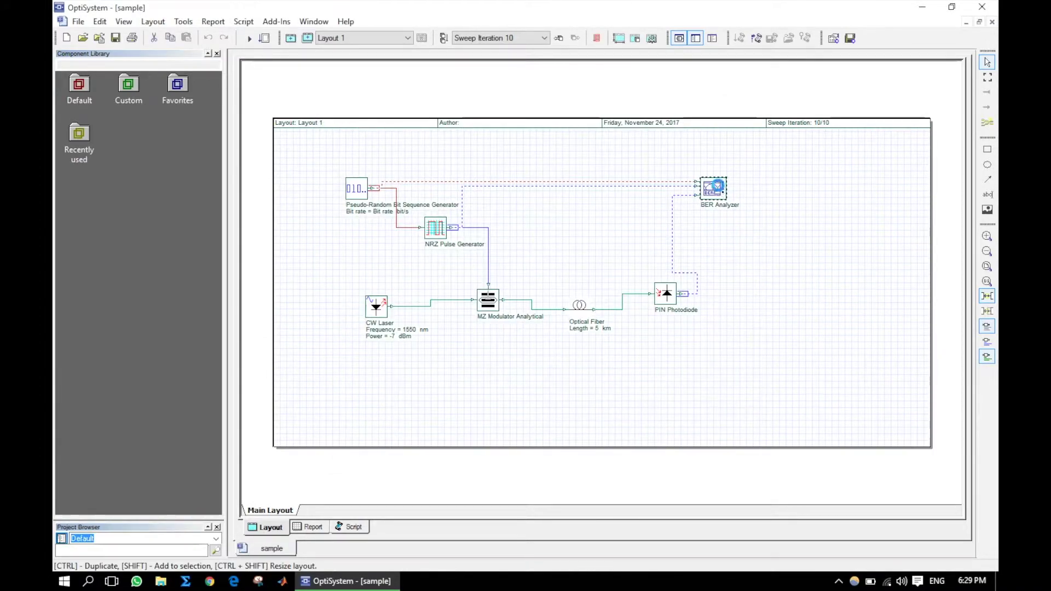
double_click(715, 187)
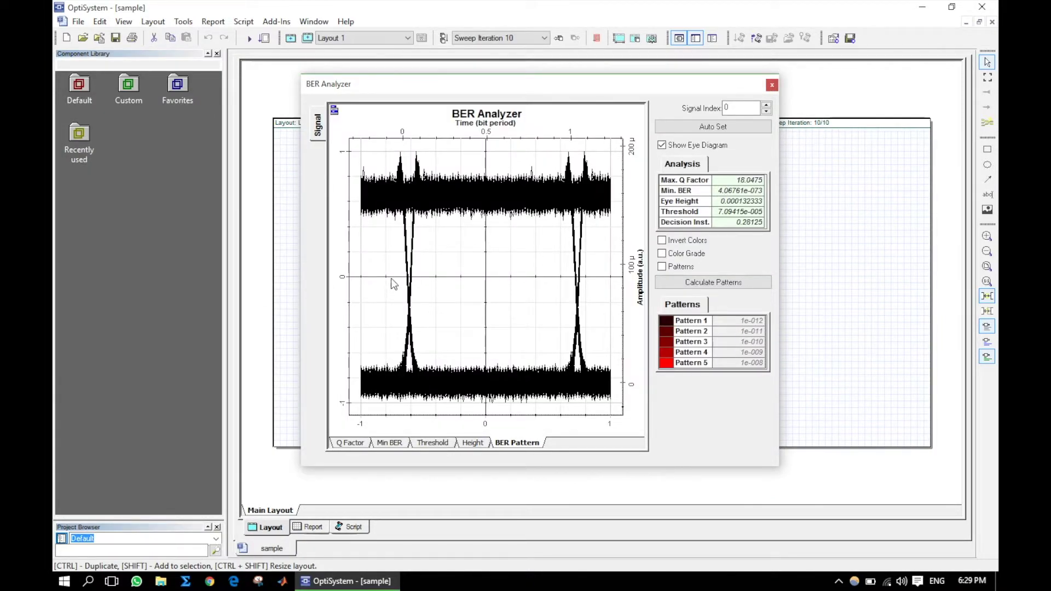
Step: Close the BER Analyzer results window after checking the eye diagram
left_click(772, 84)
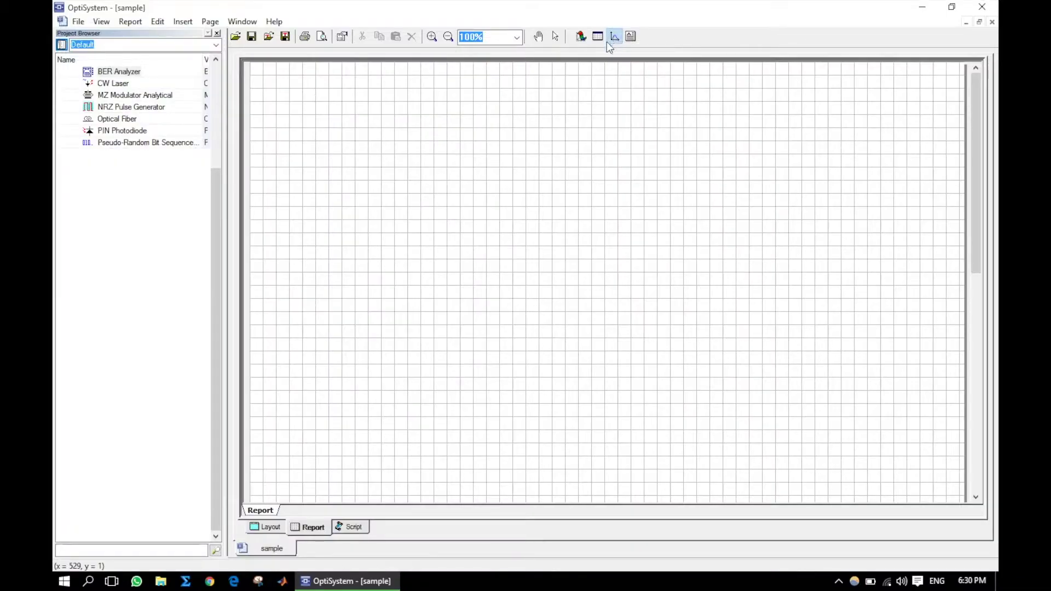
Step: Draw an empty 2D graph across the centre of the report page
left_click(609, 39)
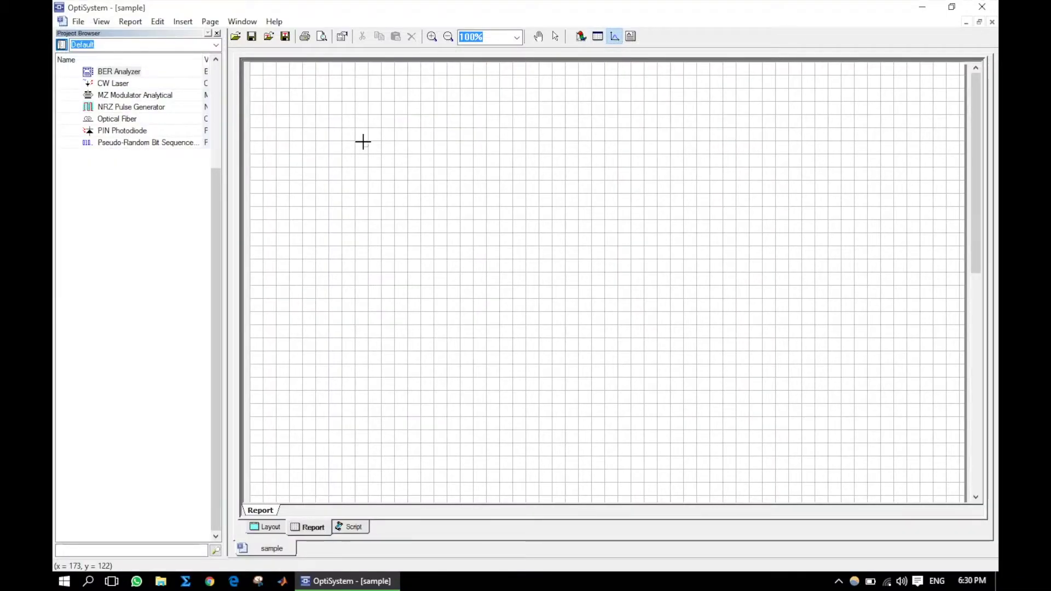
left_click_drag(364, 142, 674, 393)
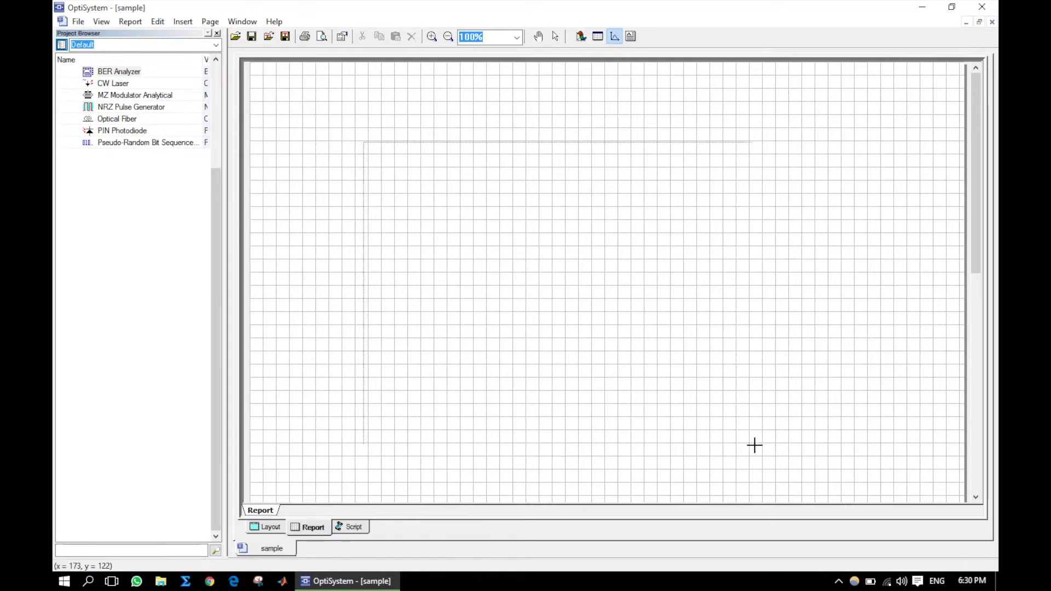
left_click_drag(755, 446, 771, 454)
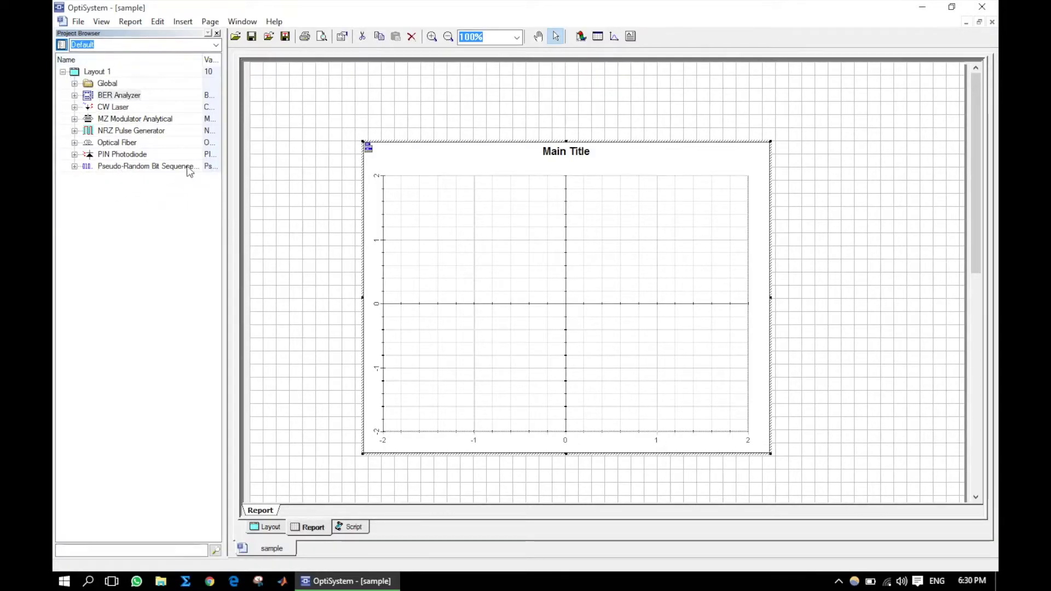
left_click(74, 83)
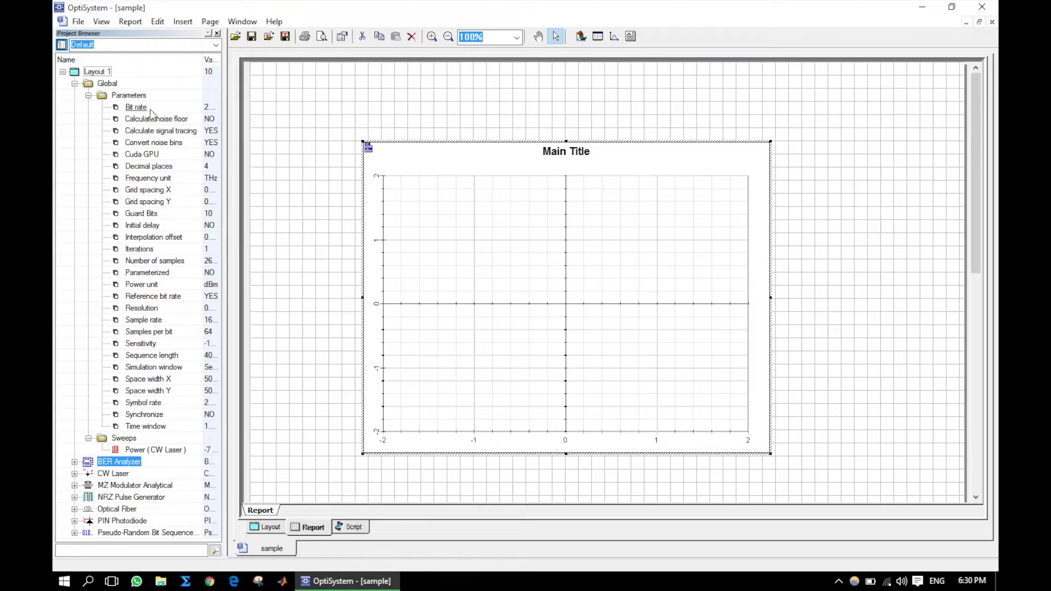
Step: Browse and collapse the Global parameters, then expand CW Laser > Parameters to show Power
left_click(154, 367)
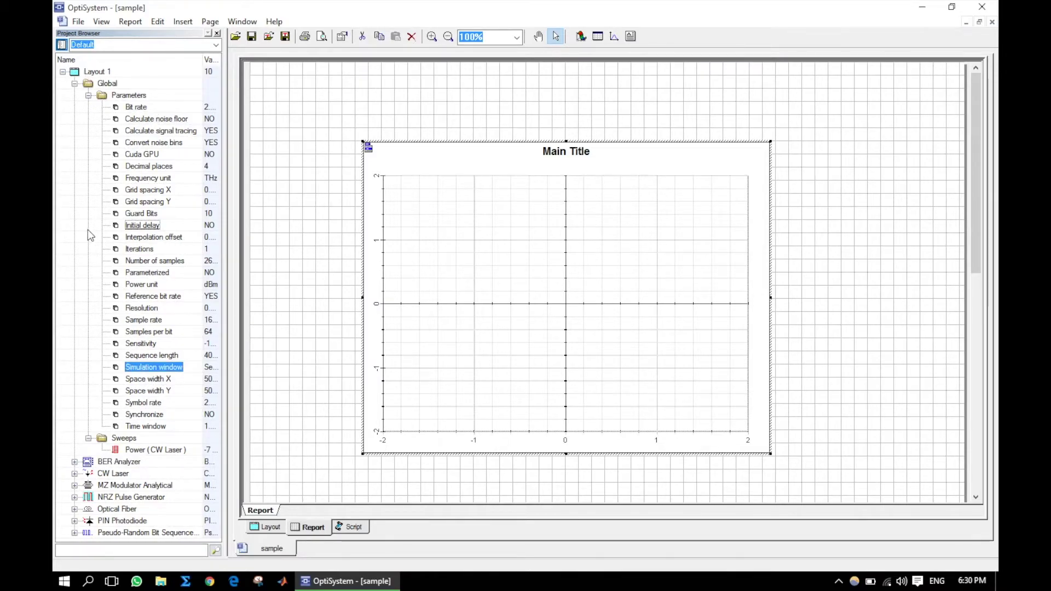
left_click(88, 95)
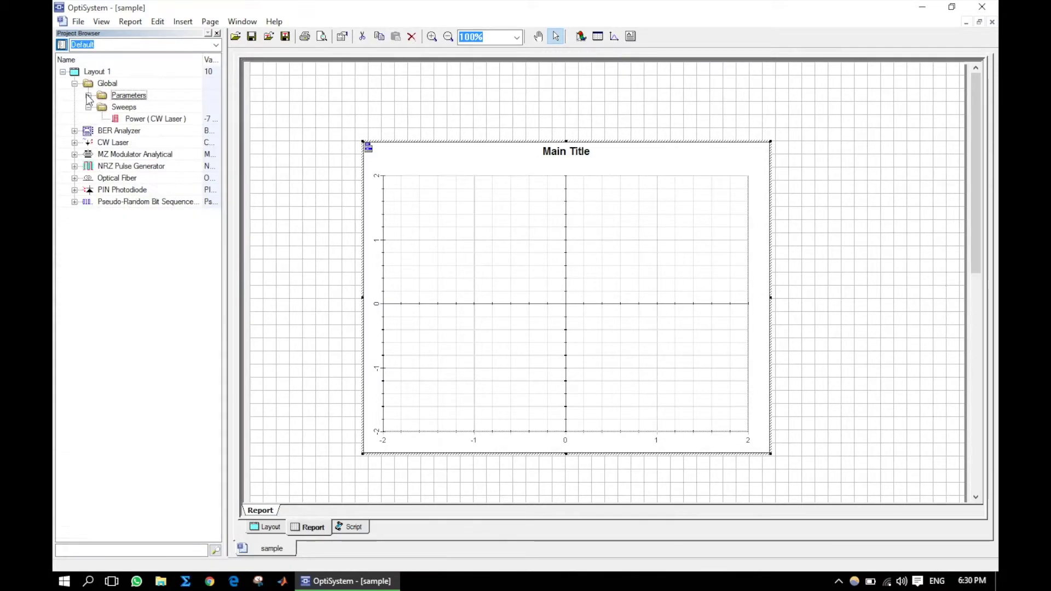
left_click(74, 84)
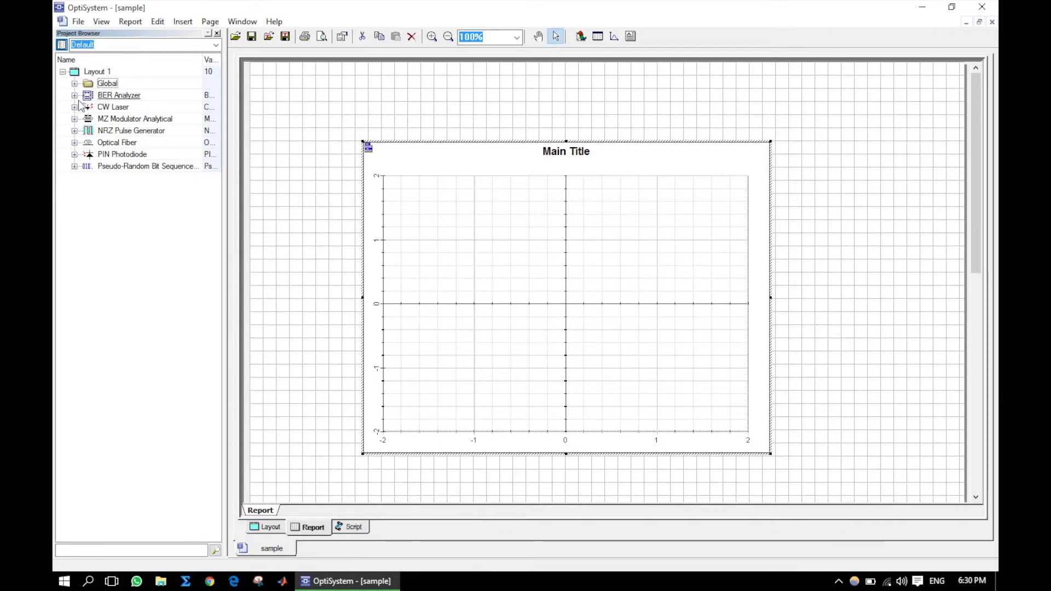
left_click(113, 107)
left_click(74, 108)
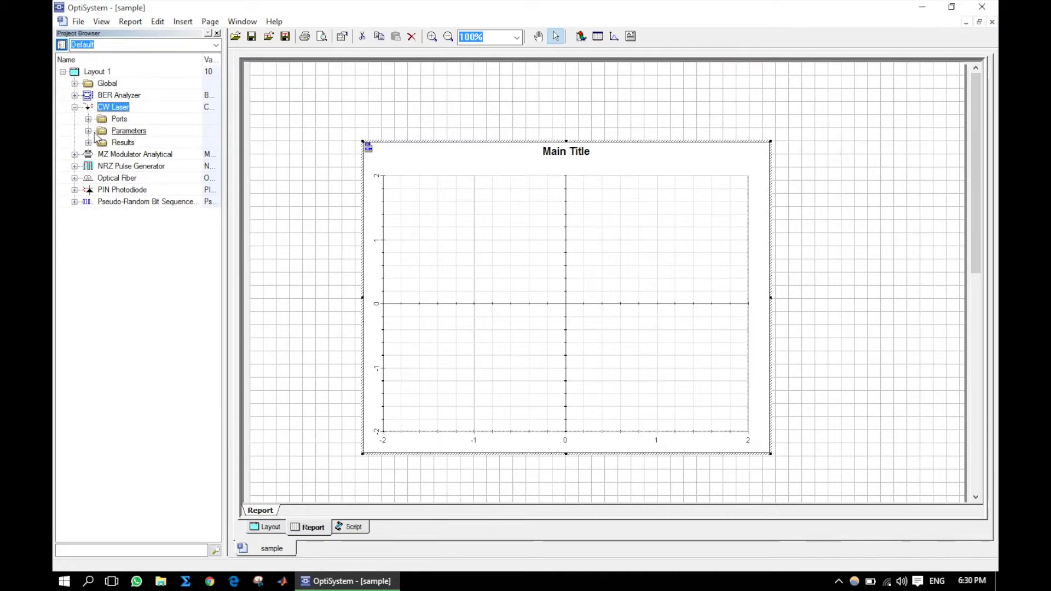
left_click(88, 131)
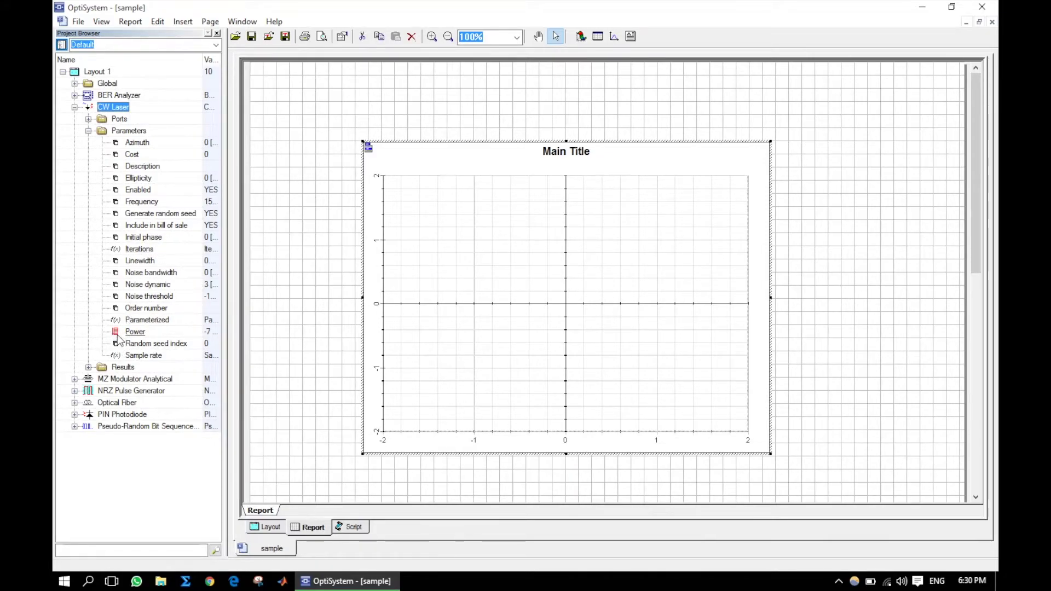
Step: Plot the CW Laser Power parameter on the graph, giving a -12 to -7 dBm line over iterations
left_click(142, 335)
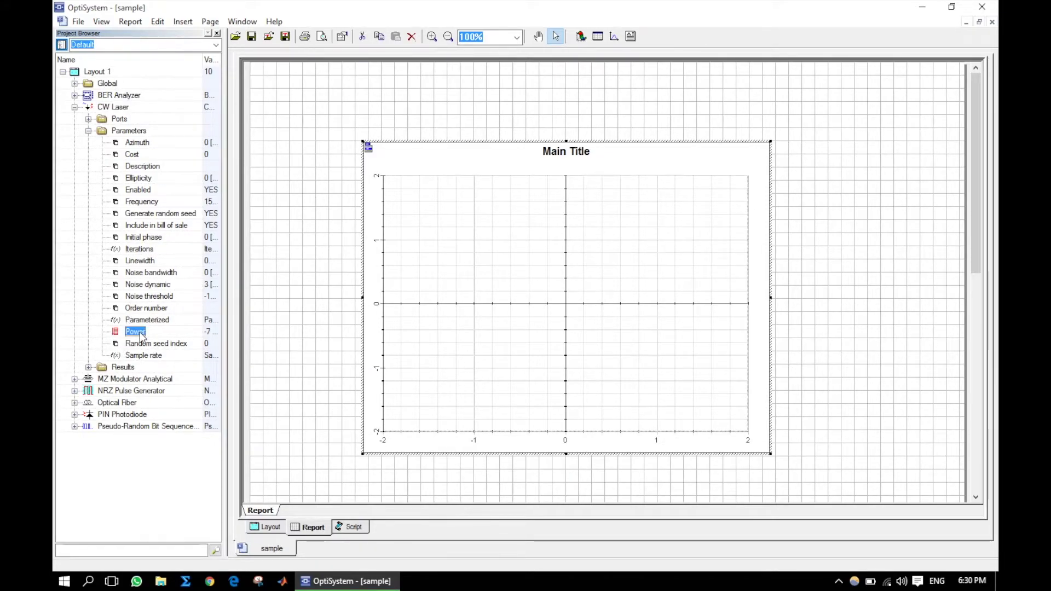
left_click_drag(141, 337, 489, 438)
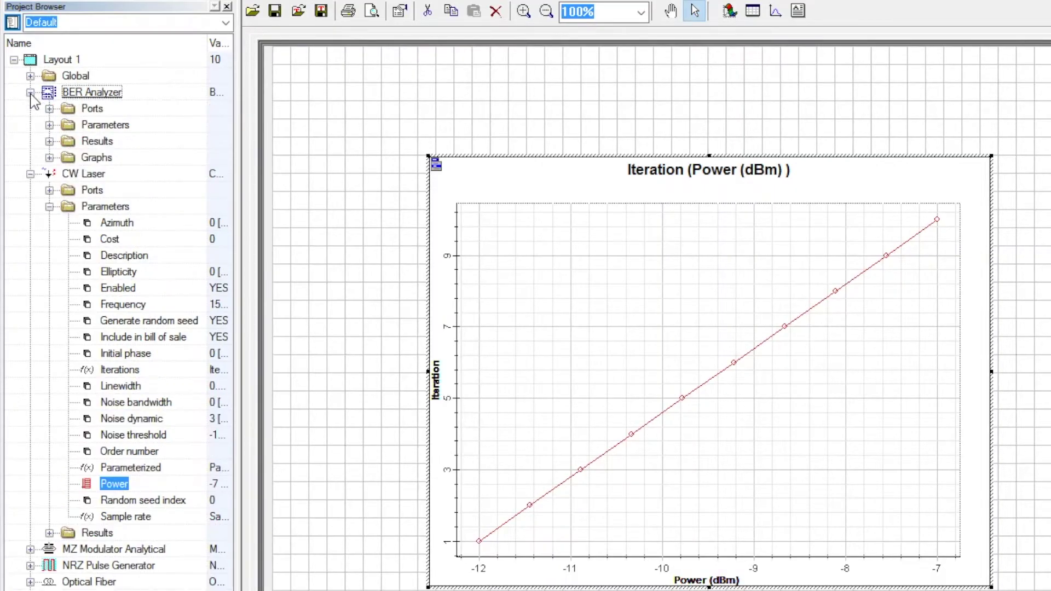
Step: Plot the BER Analyzer's Min. BER result against Power (dBm) on the report graph
left_click(92, 96)
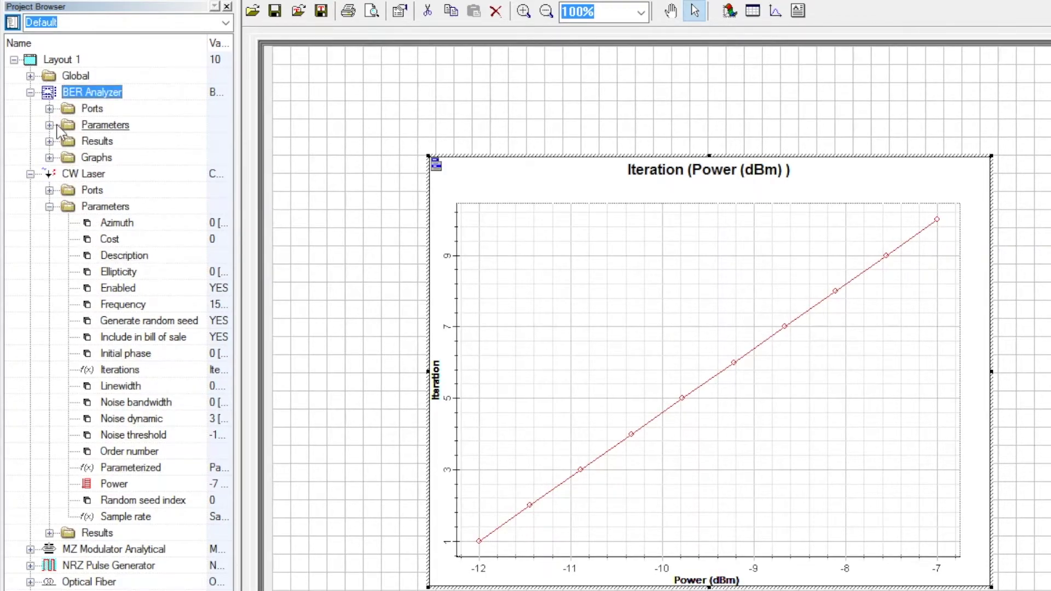
left_click(49, 141)
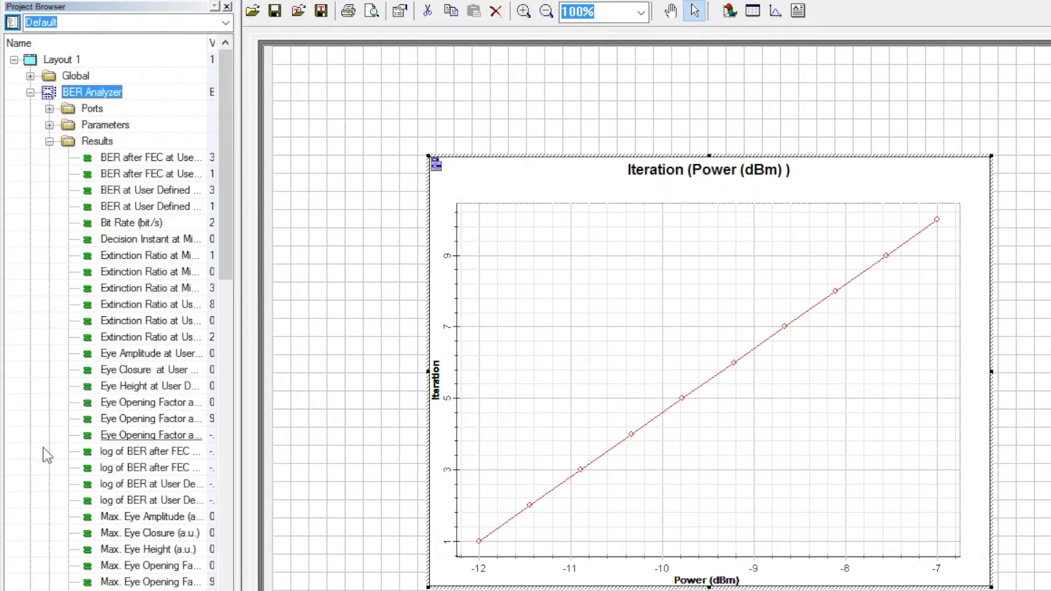
scroll(87, 471, "down", 2)
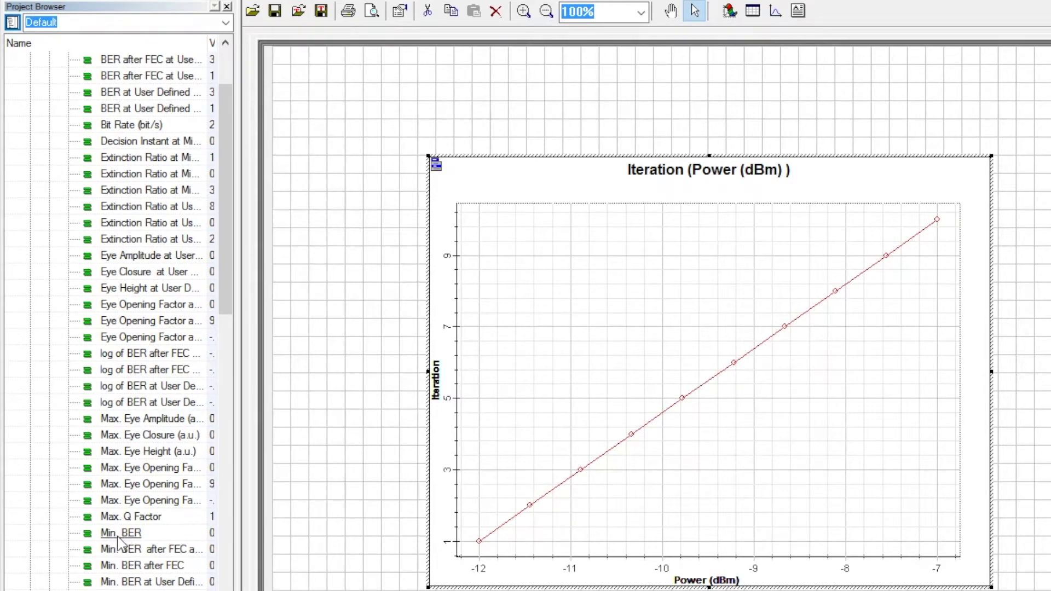
left_click(134, 539)
left_click_drag(129, 537, 450, 417)
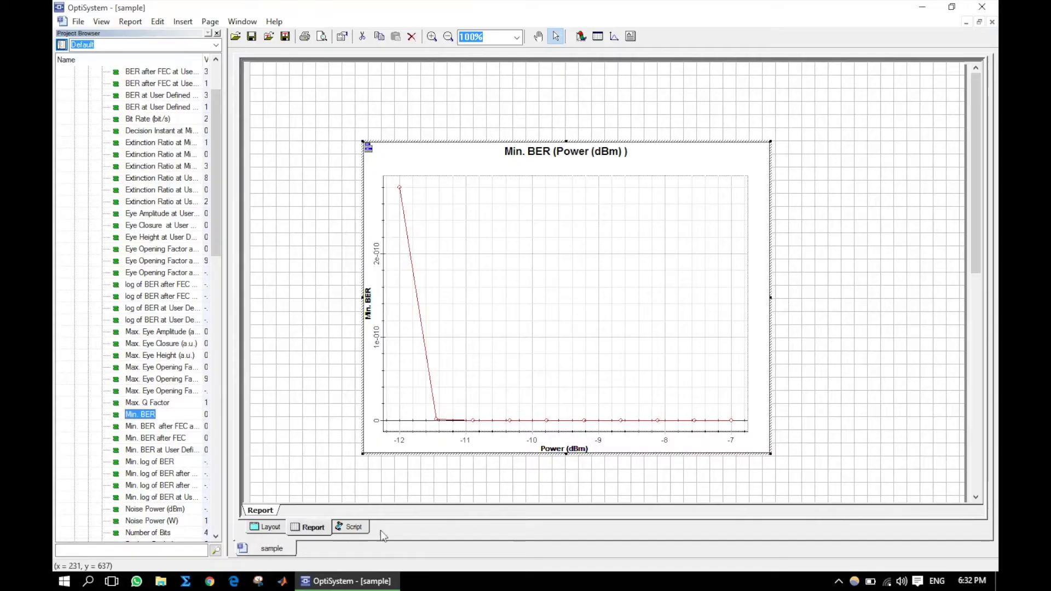
Step: Open the CW Laser's Power sweep table and select all the swept values
left_click(266, 527)
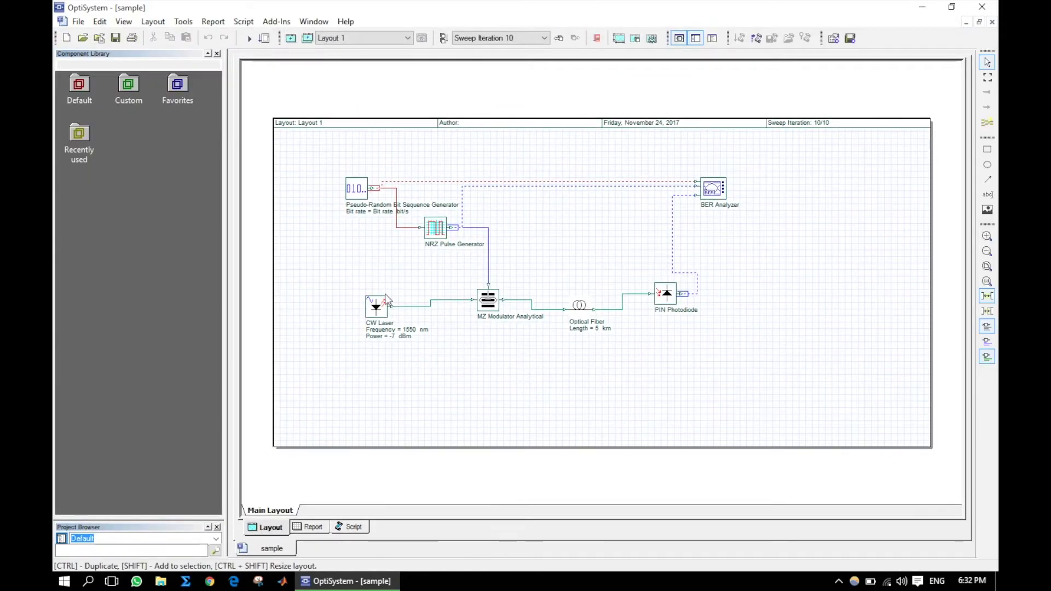
double_click(374, 308)
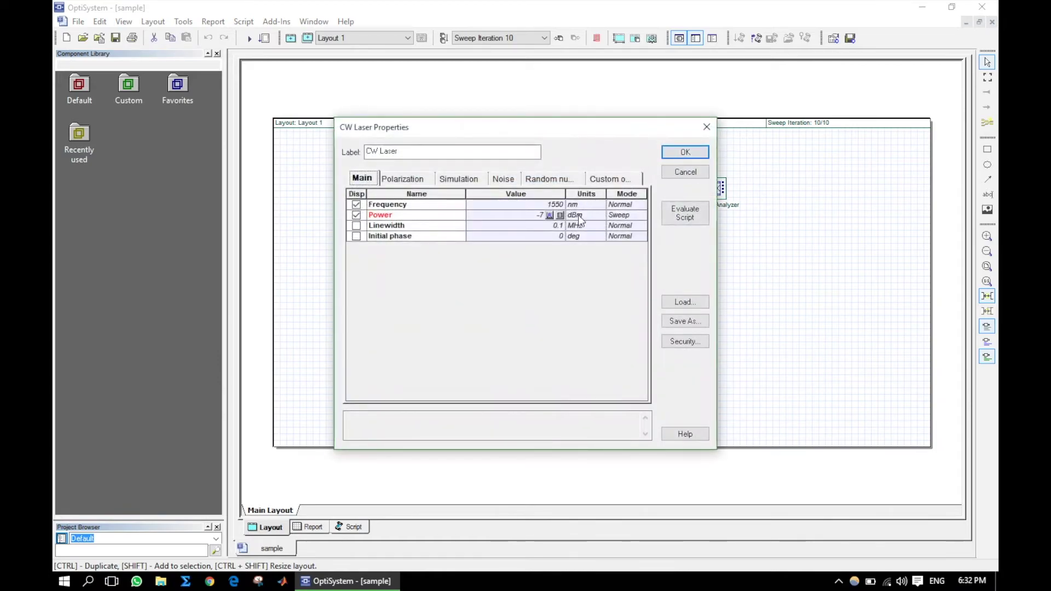
left_click(560, 215)
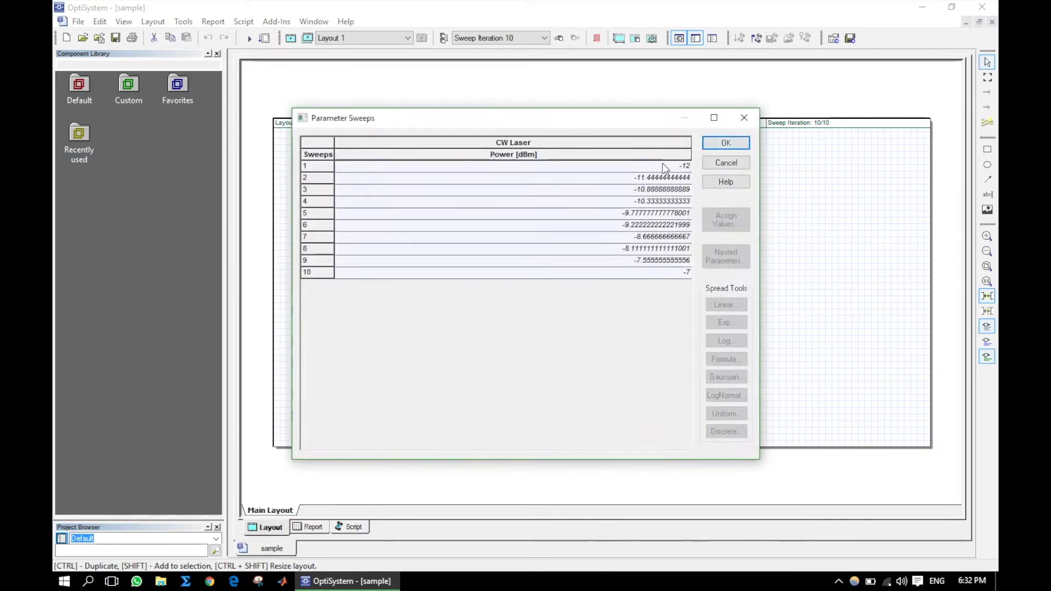
left_click(659, 156)
Step: Apply a linear power spread from -13 to -10 dBm and confirm the CW Laser properties
left_click(727, 305)
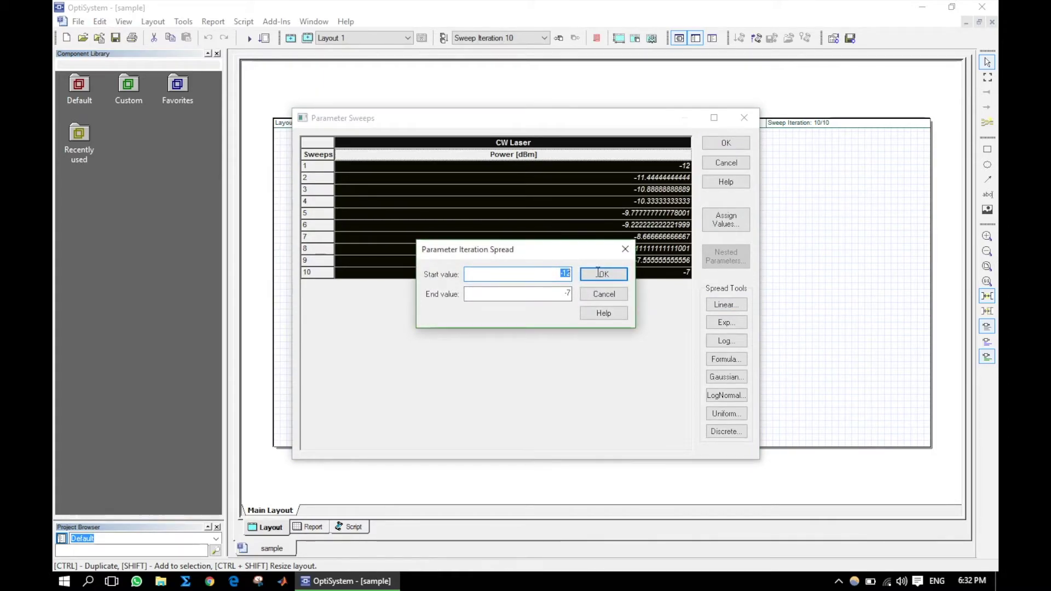
type("-13")
double_click(564, 294)
key("BackSpace")
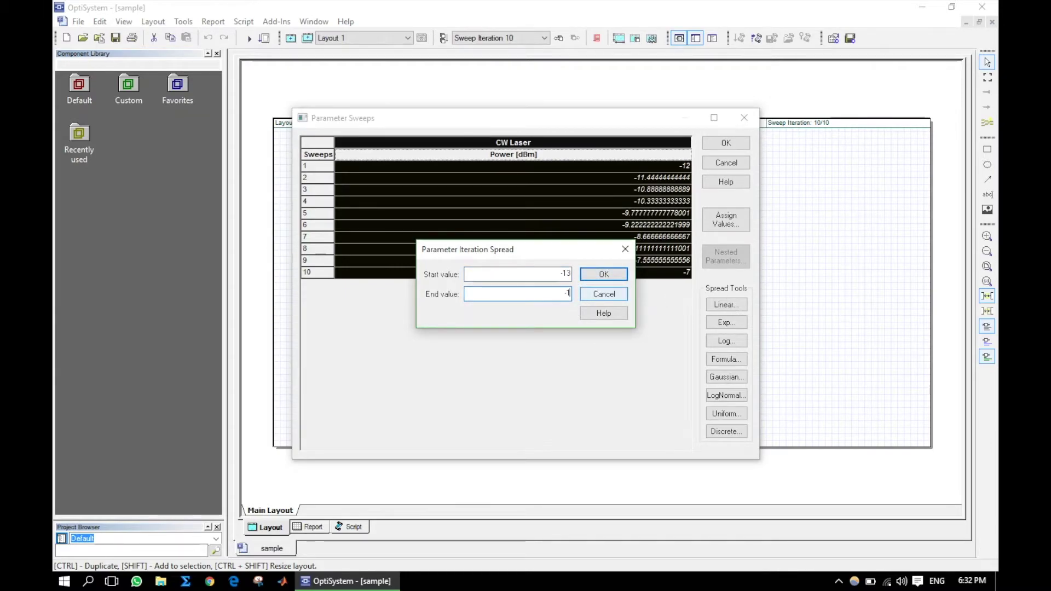
type("-10")
left_click(605, 274)
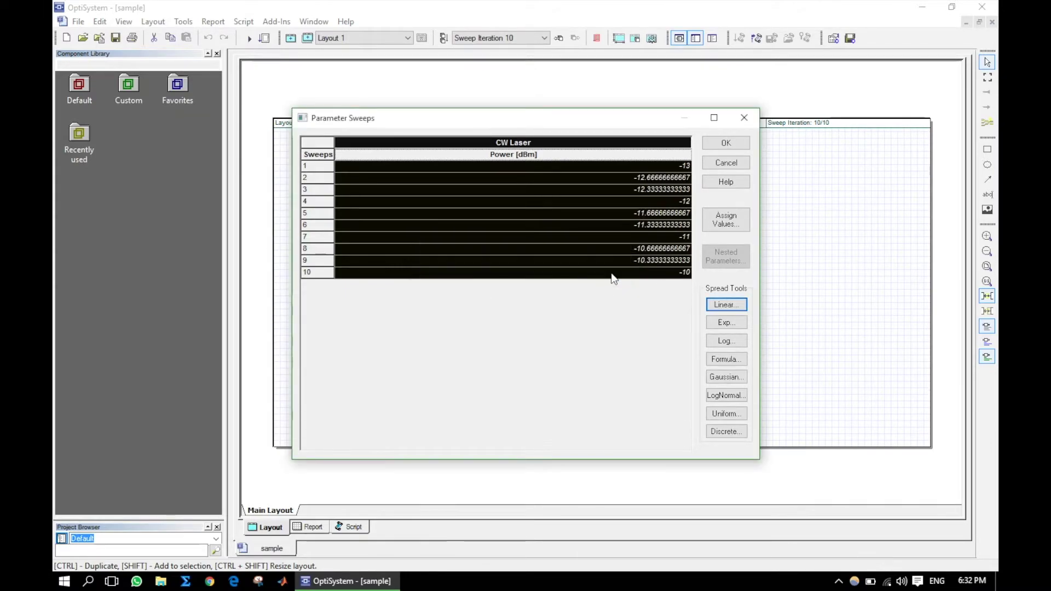
left_click(726, 142)
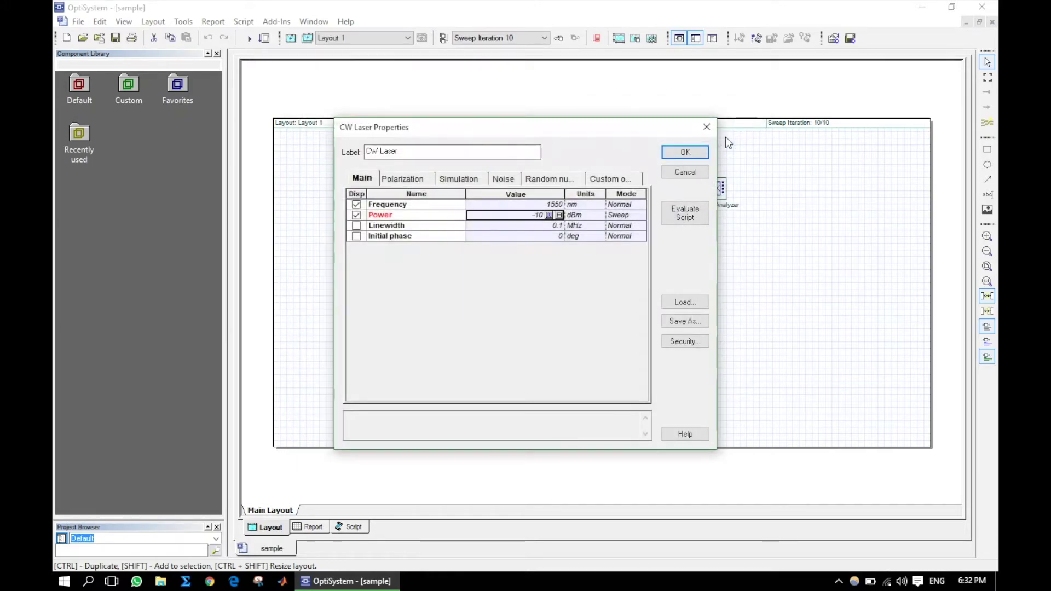
left_click(685, 150)
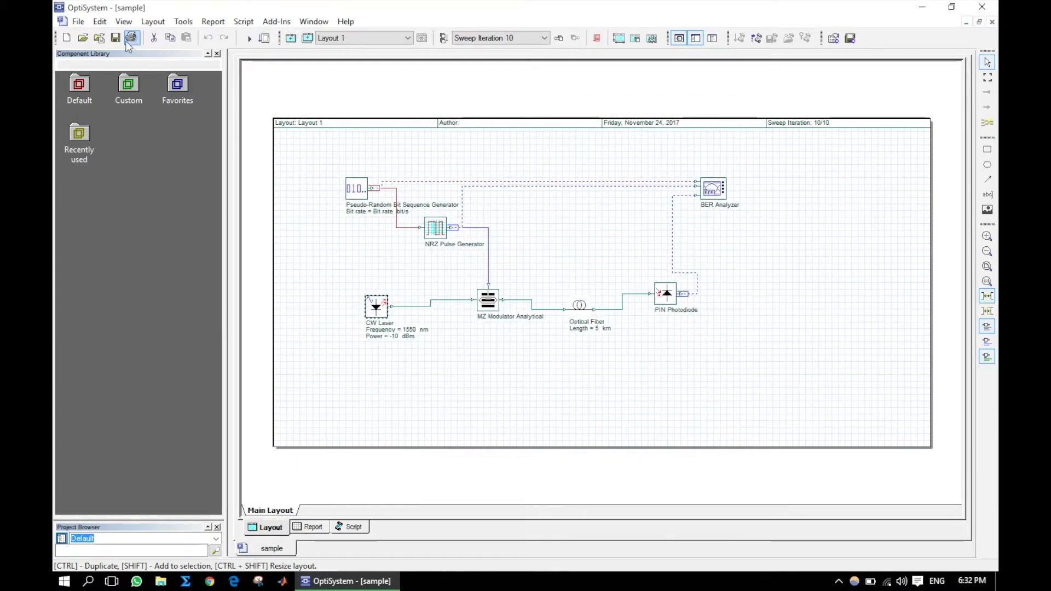
left_click(249, 38)
Step: Calculate the whole project, follow progress in Calc. schedulers, and close the finished window
left_click(689, 148)
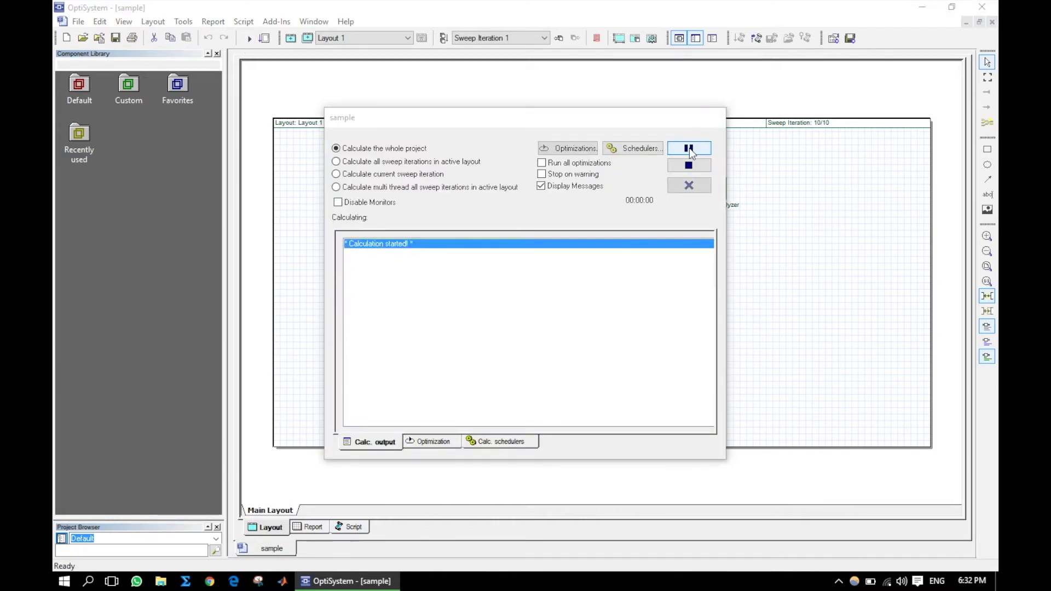
left_click(534, 446)
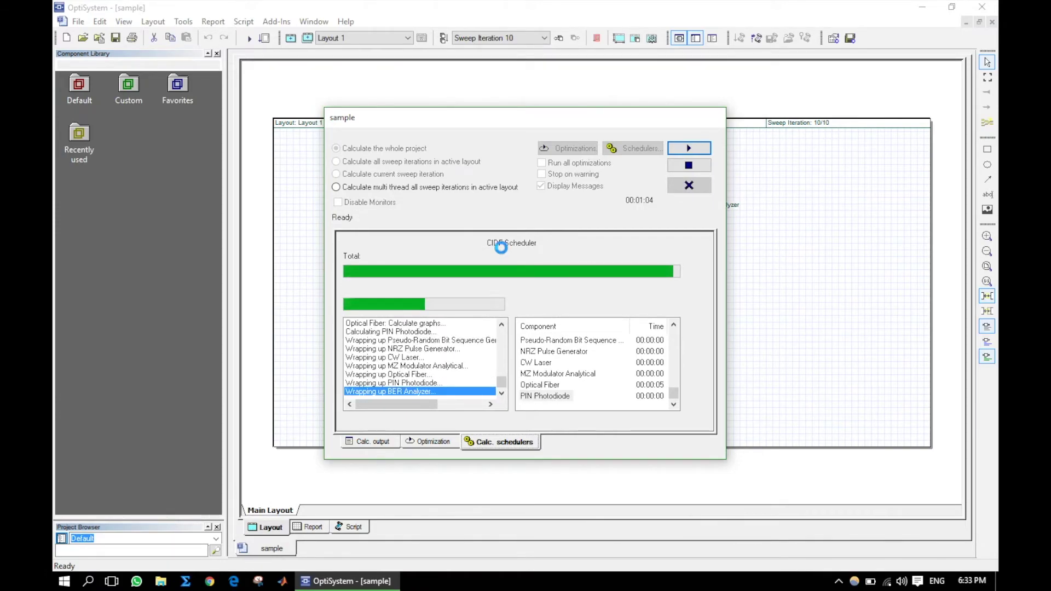
left_click(689, 186)
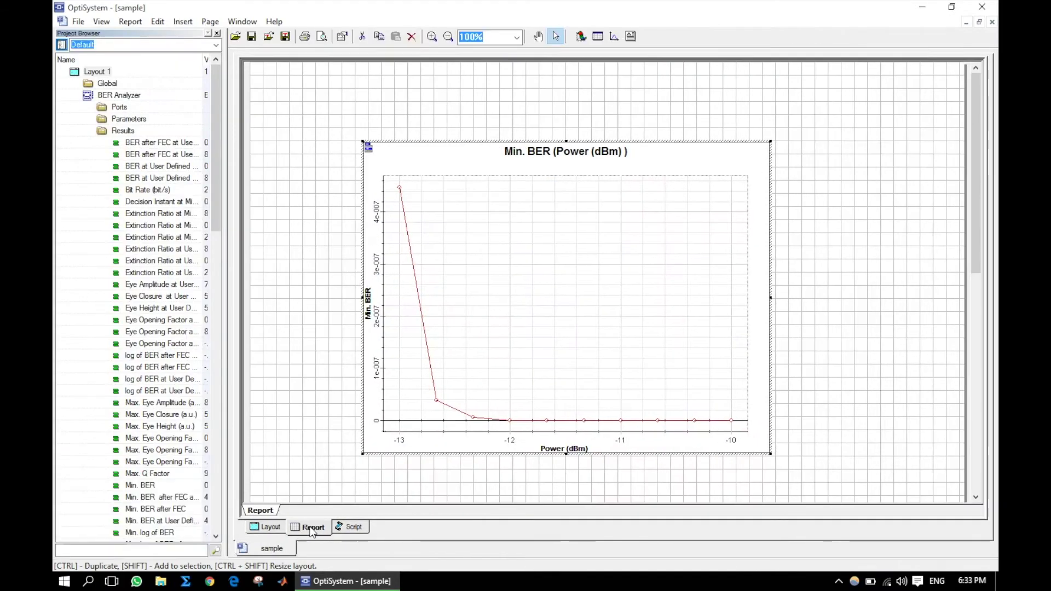
Step: View the Min. BER graph on the Report tab, showing about 4e-007 at -13 dBm
left_click(311, 528)
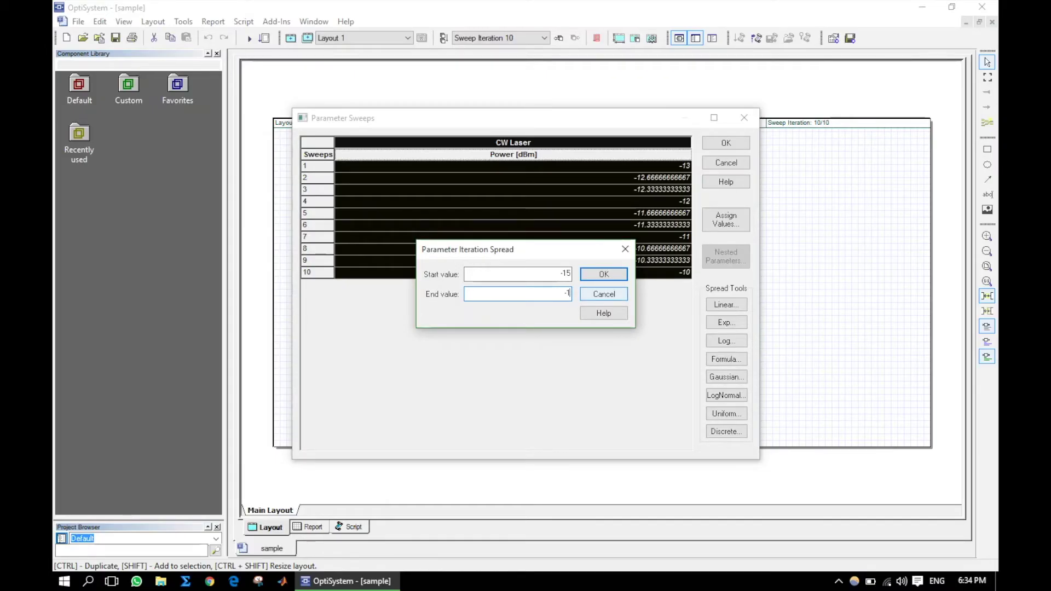
Step: End the linear power spread at -12 dBm so it runs -15 to -12, and confirm
type("2")
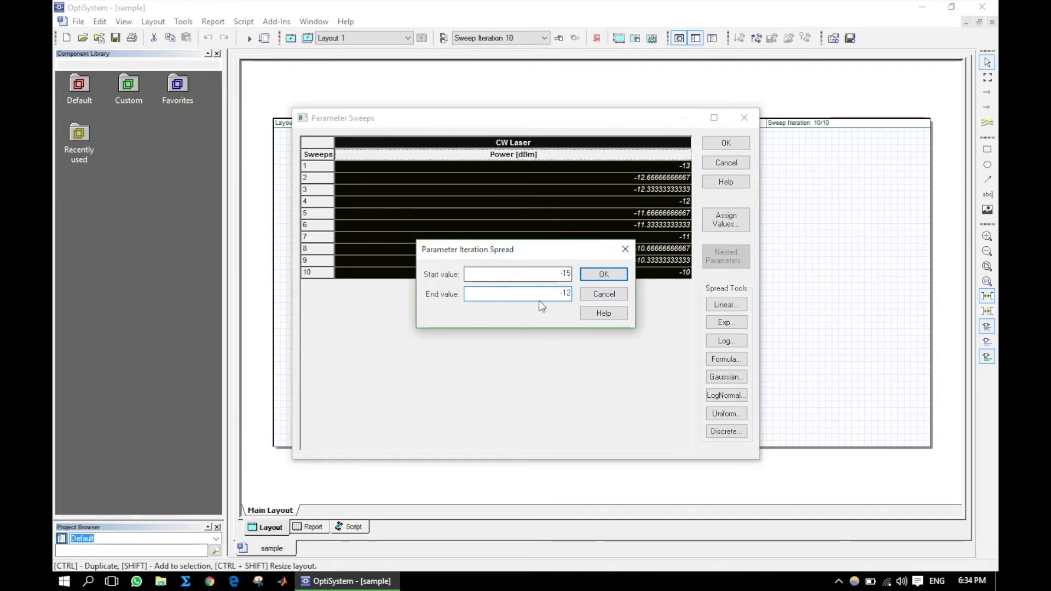
left_click(604, 274)
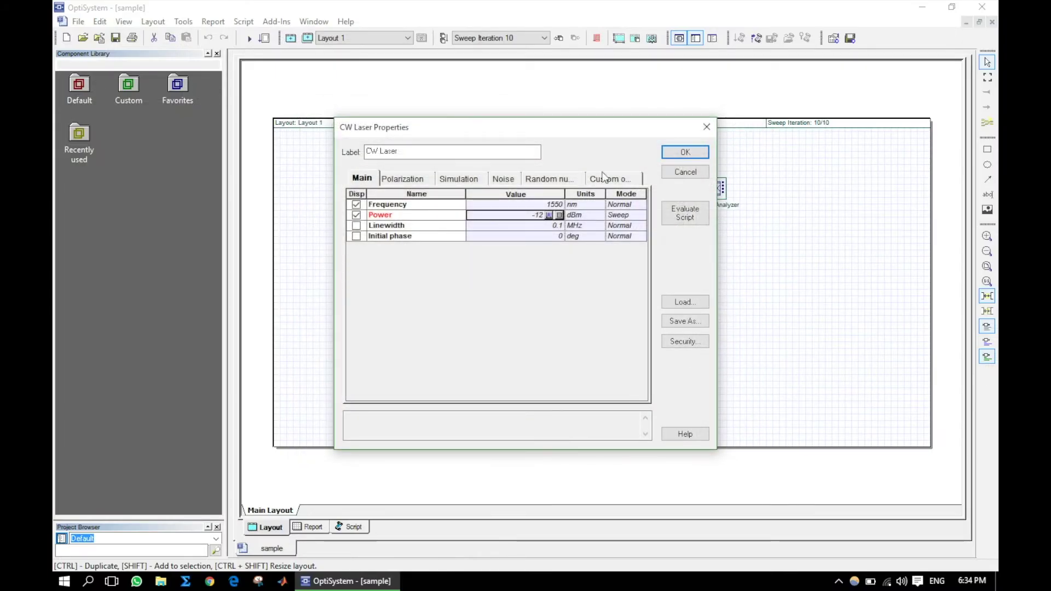
left_click(694, 154)
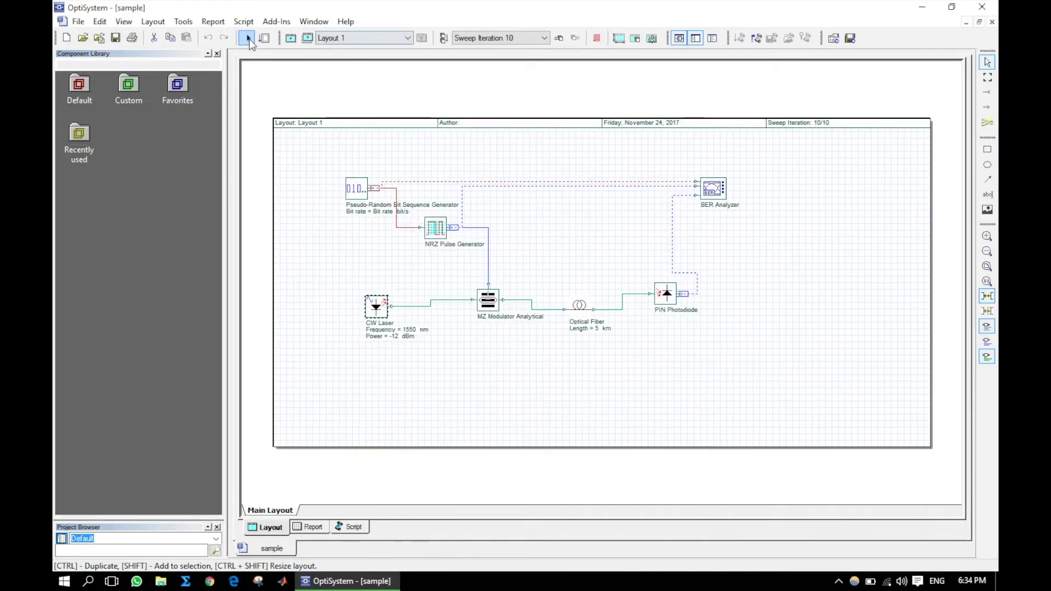
left_click(249, 39)
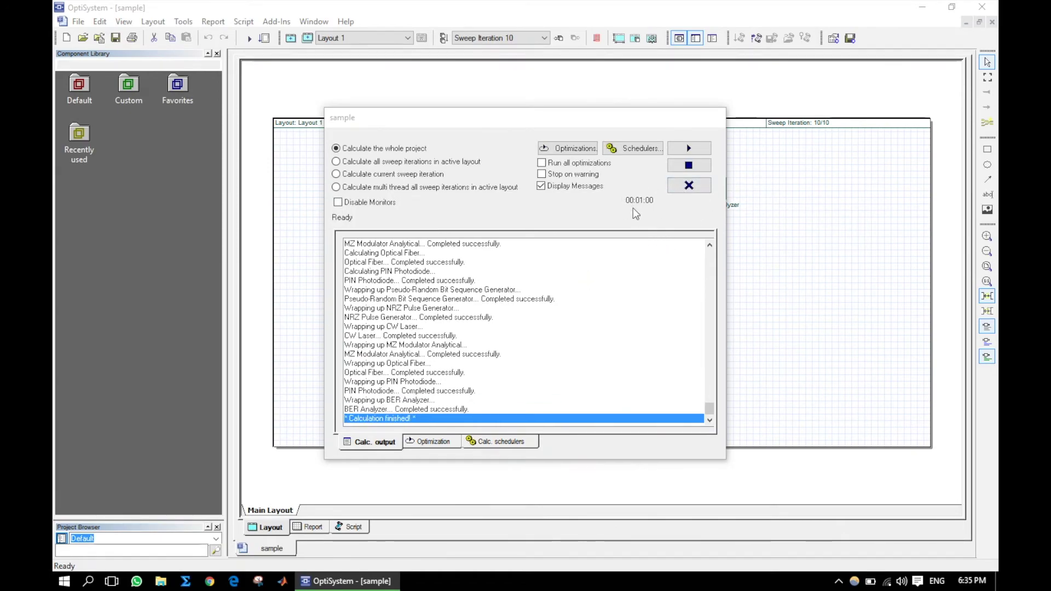
Step: Close the finished calculation and check Min. BER, now about 0.0008 at -15 dBm
left_click(688, 187)
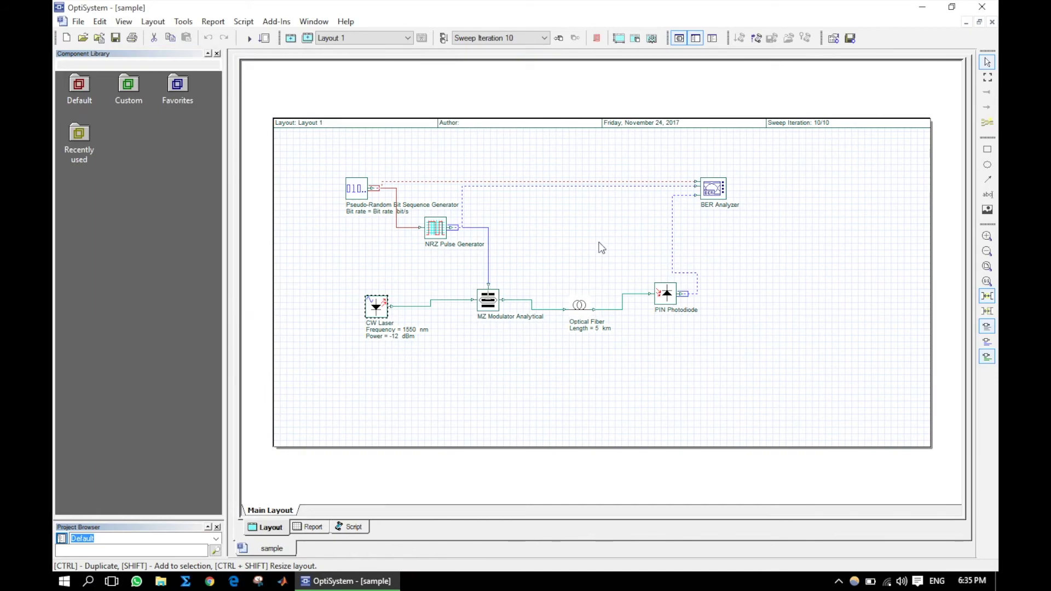
left_click(310, 528)
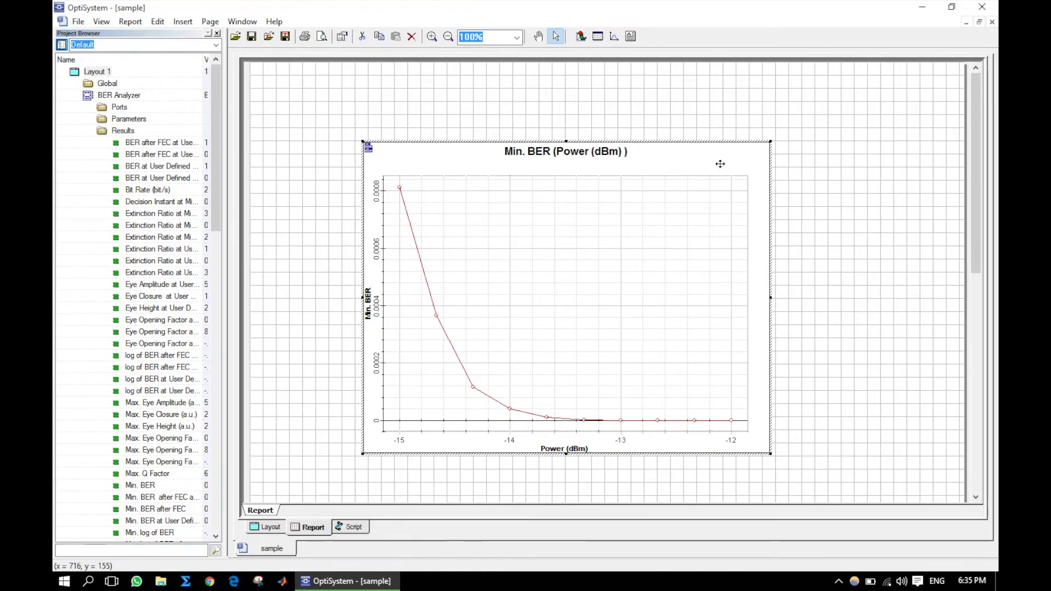
left_click(268, 527)
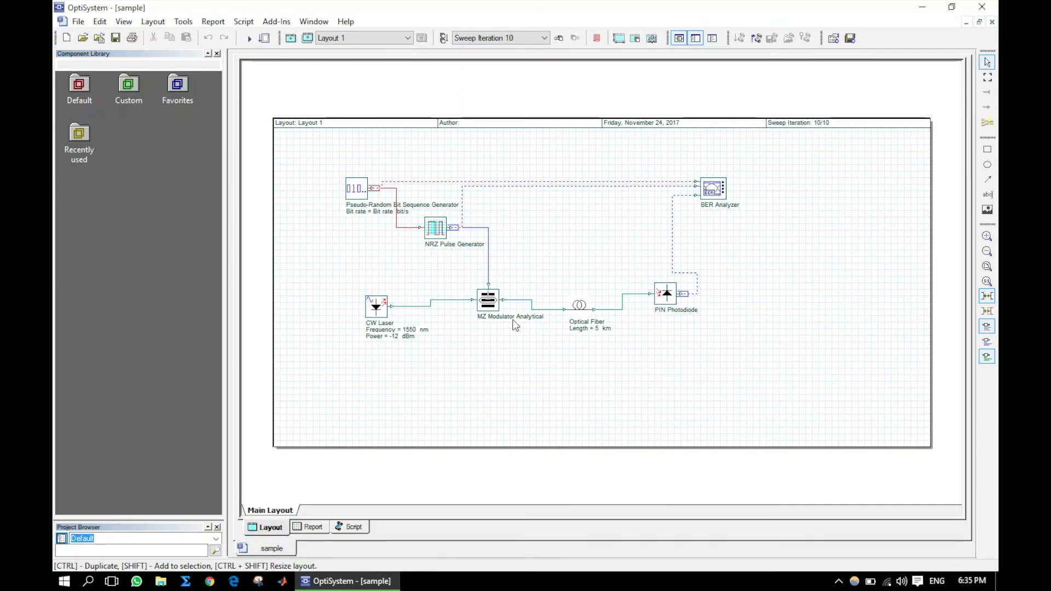
left_click(309, 527)
Step: Draw a second 2D graph below the Min. BER plot and plot Max. Q Factor in it
scroll(502, 277, "down", 3)
scroll(547, 271, "down", 3)
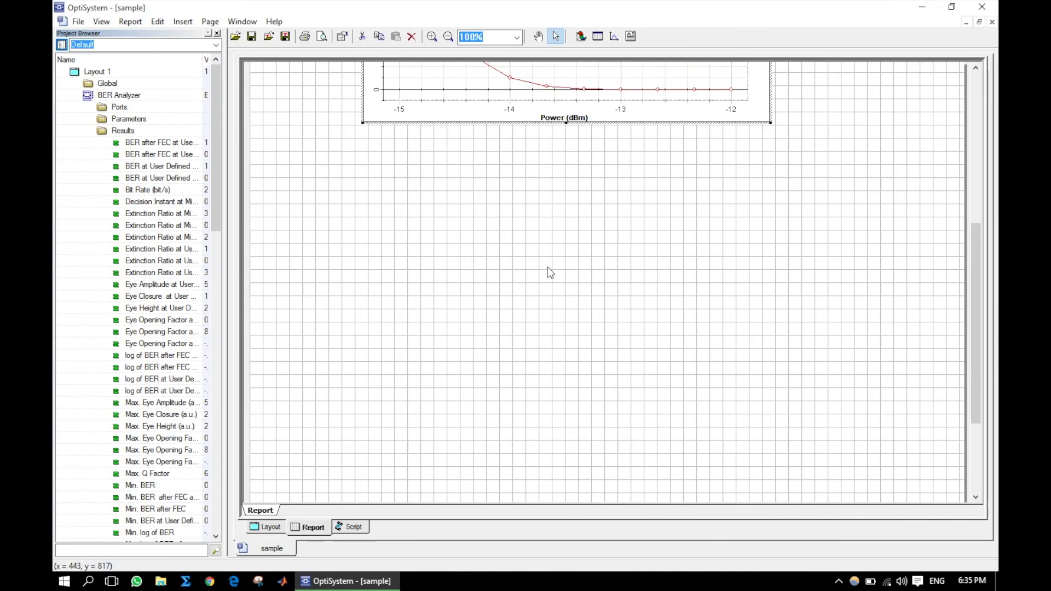
scroll(569, 291, "down", 2)
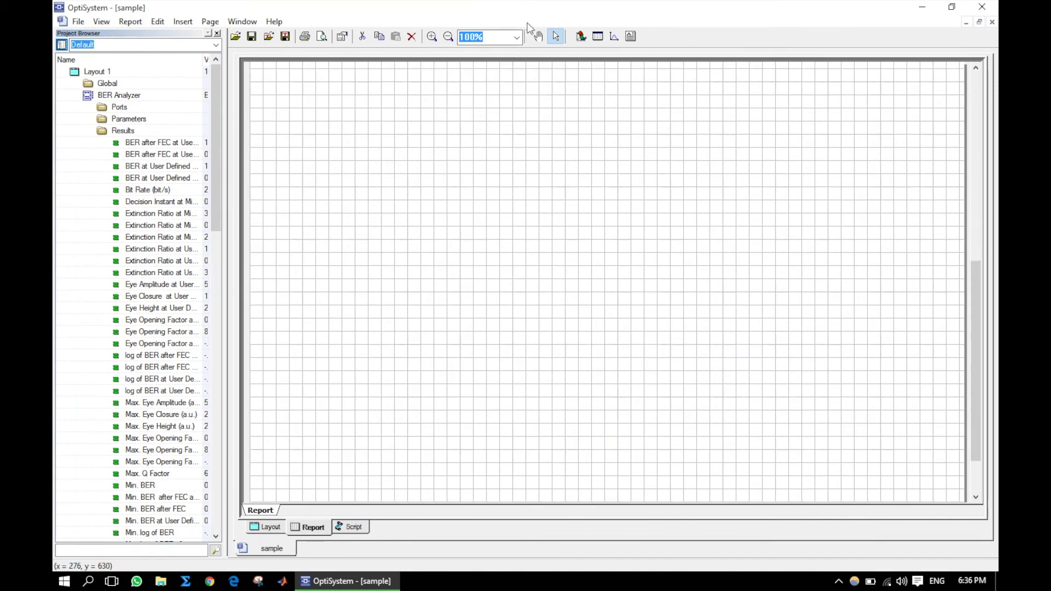
left_click(614, 38)
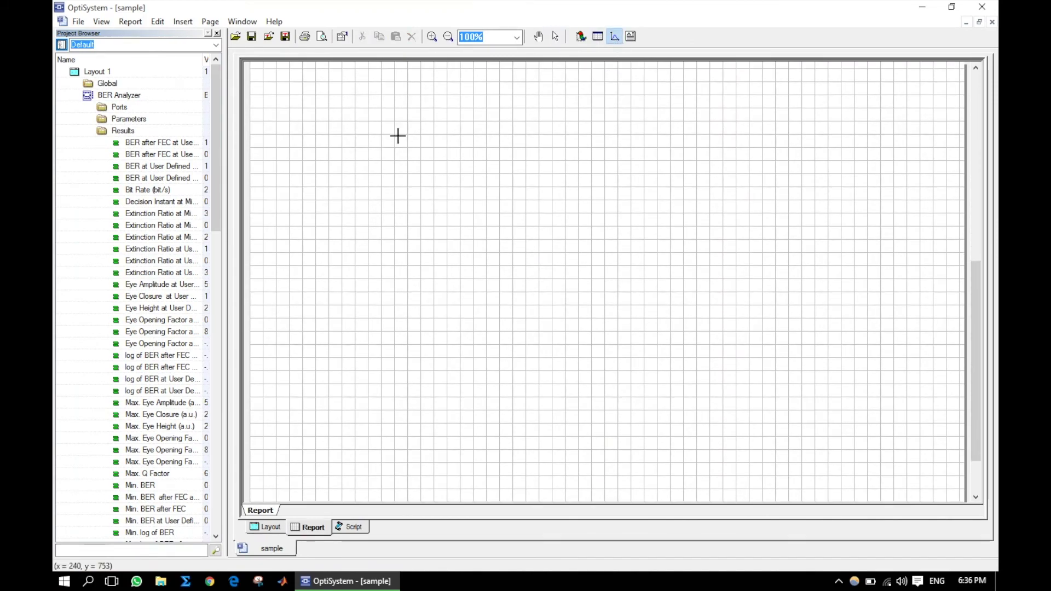
left_click_drag(362, 105, 732, 445)
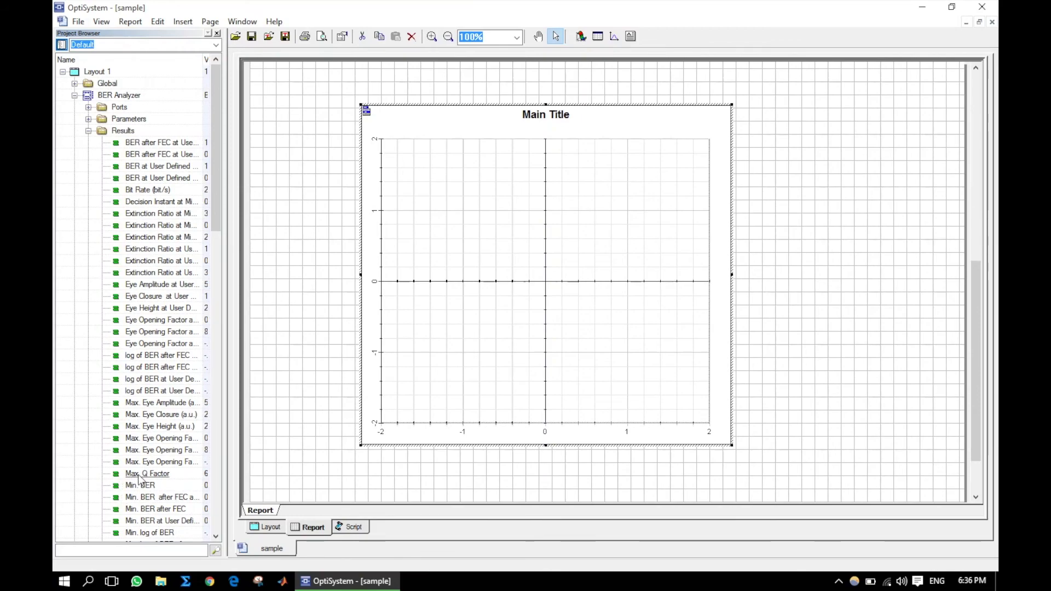
left_click(156, 475)
left_click_drag(156, 465, 382, 277)
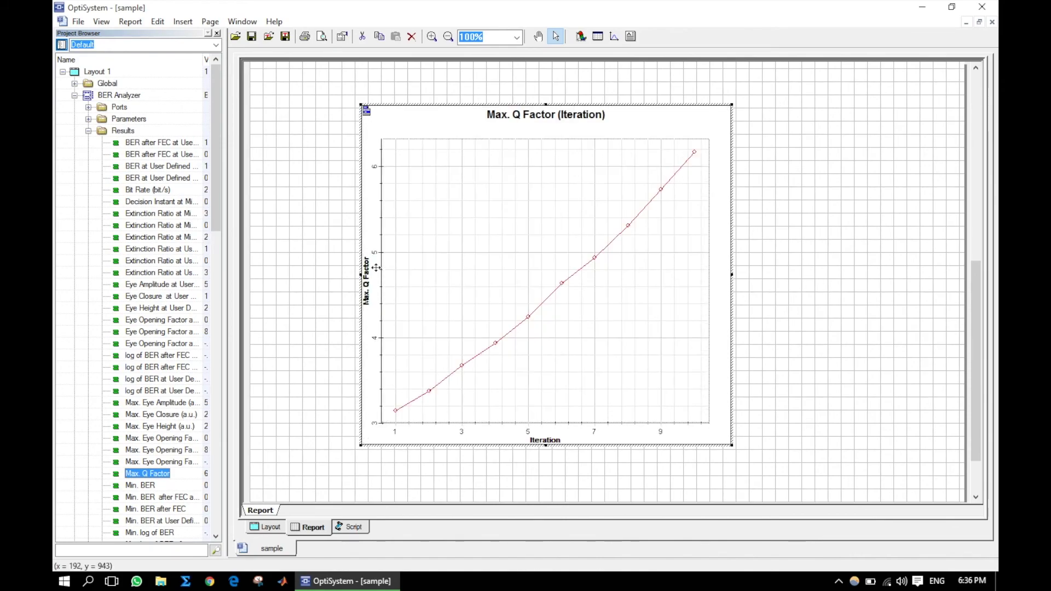
Step: Put the CW Laser Power parameter on the Max. Q Factor graph's x-axis, showing -15 to -12 dBm
scroll(148, 444, "down", 4)
scroll(148, 444, "down", 13)
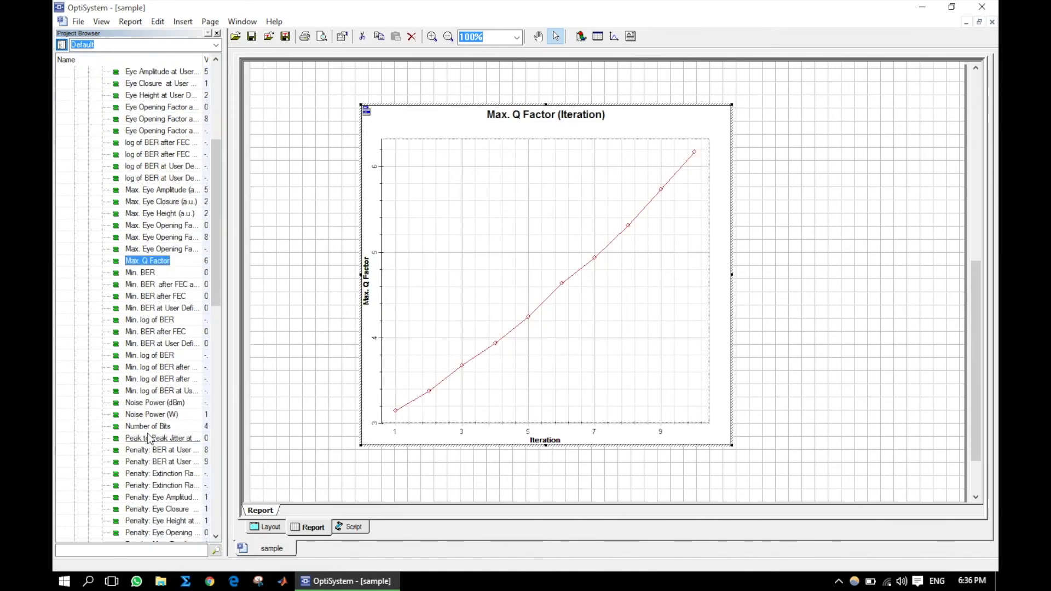
scroll(149, 438, "down", 3)
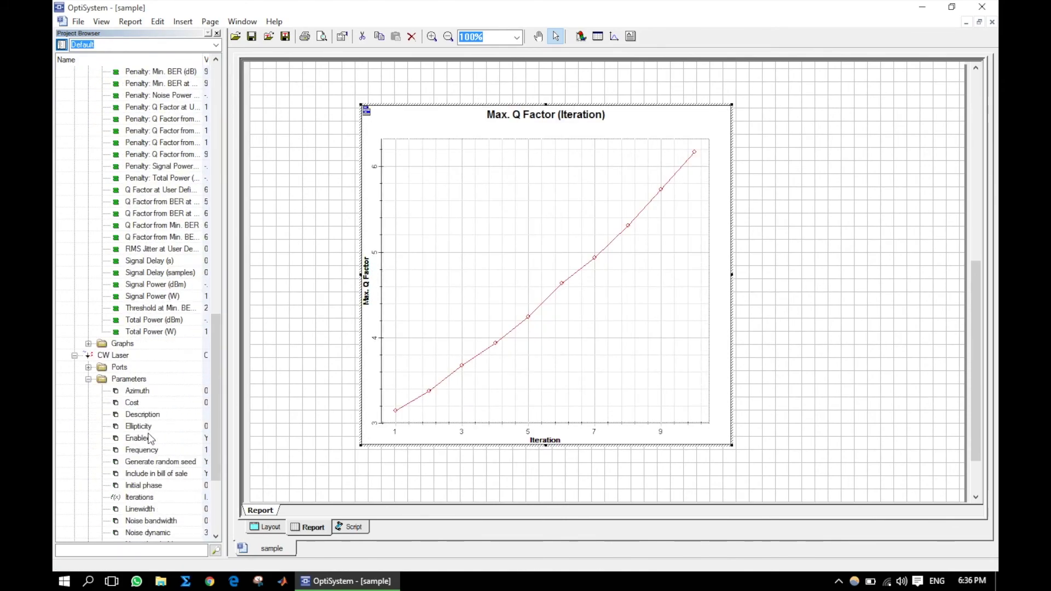
scroll(125, 372, "down", 3)
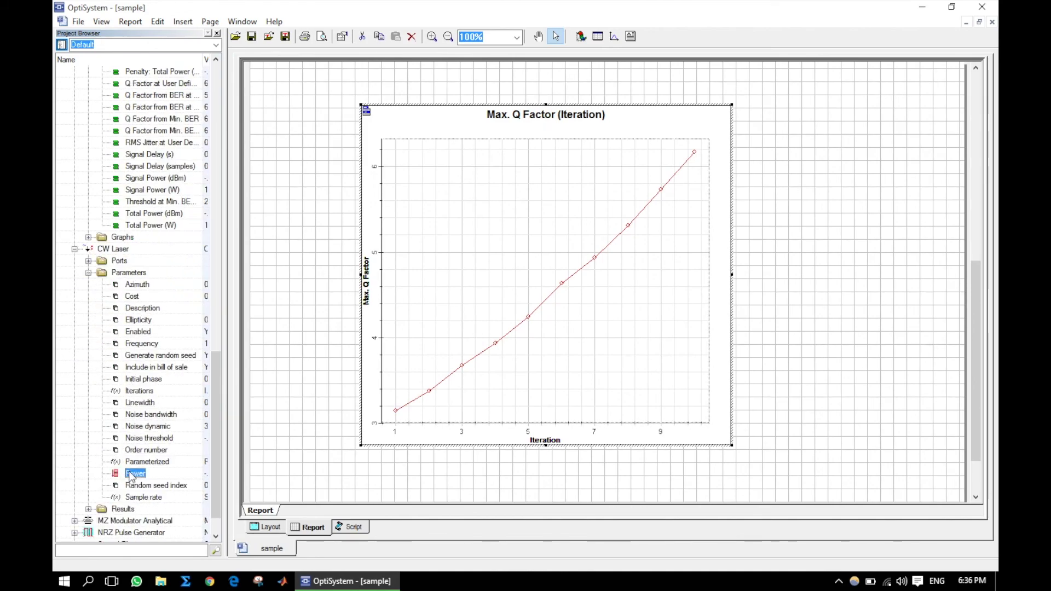
left_click_drag(132, 474, 425, 445)
left_click_drag(499, 435, 496, 430)
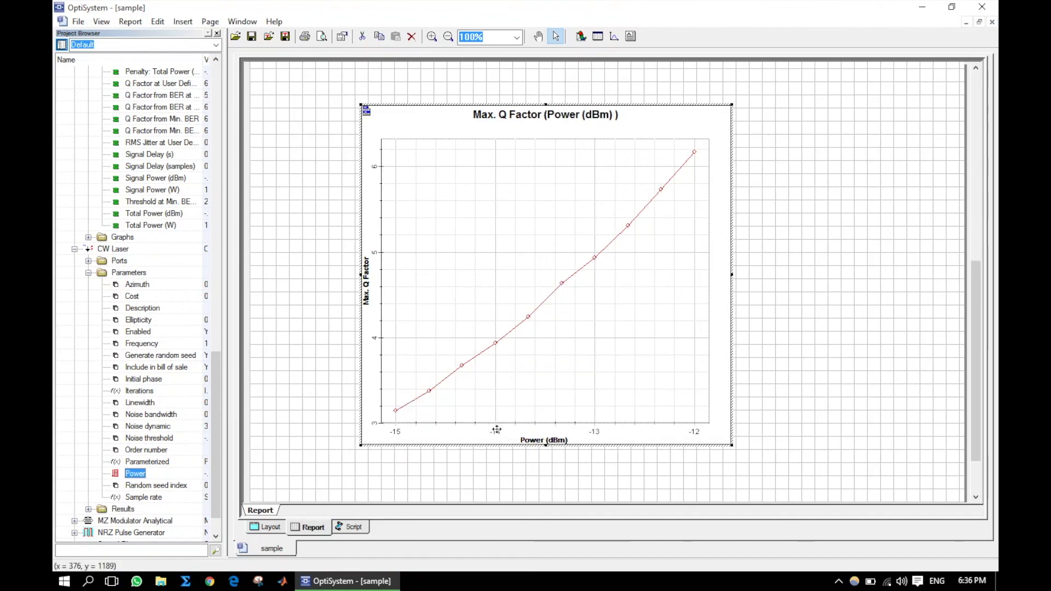